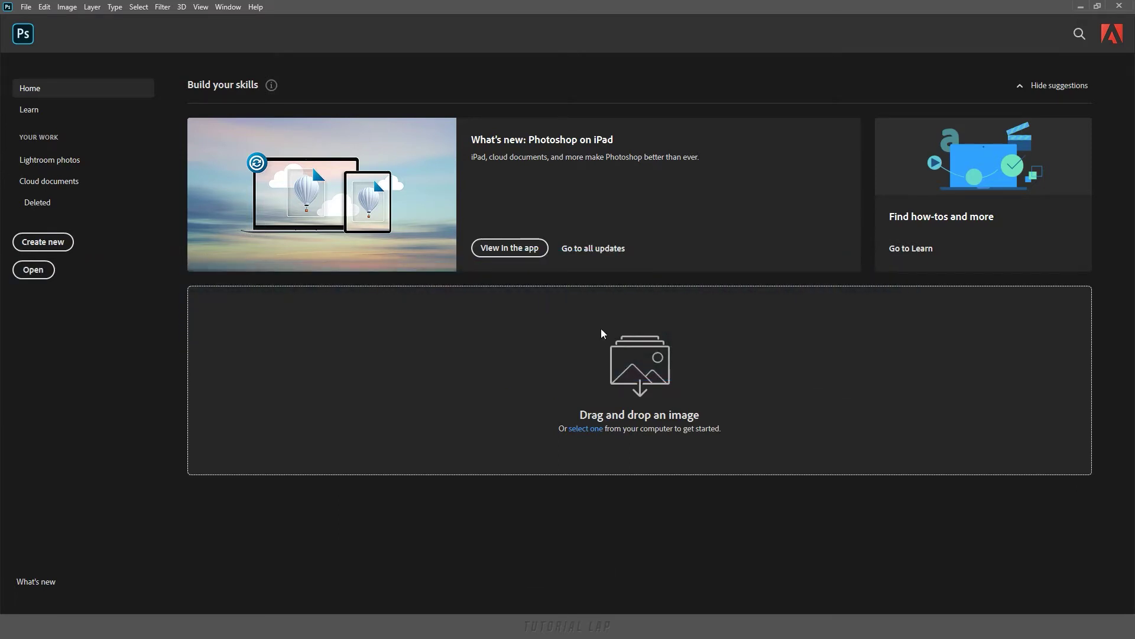
# Step: Open the camera photo analog-4811371_1920, then close it
pyautogui.click(48, 270)
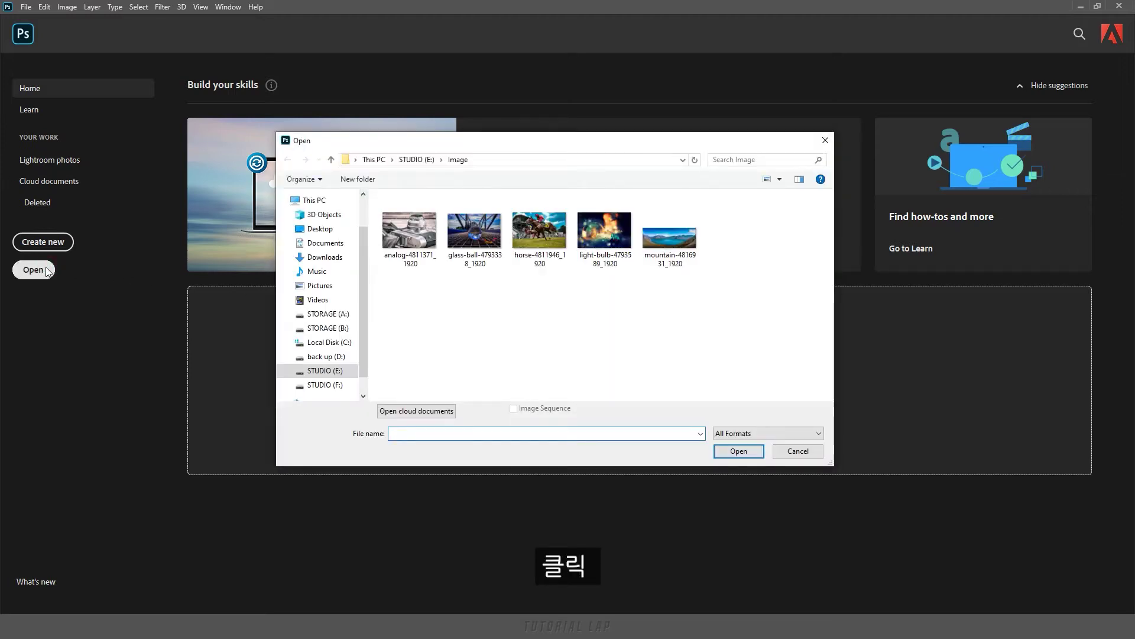
pyautogui.click(398, 256)
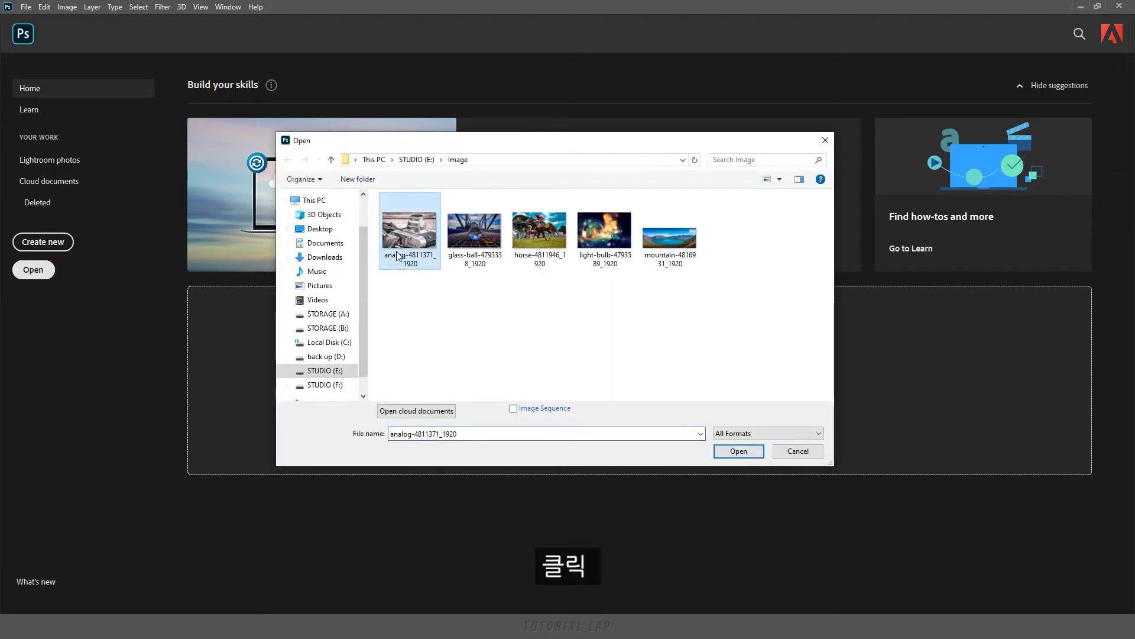
pyautogui.click(726, 452)
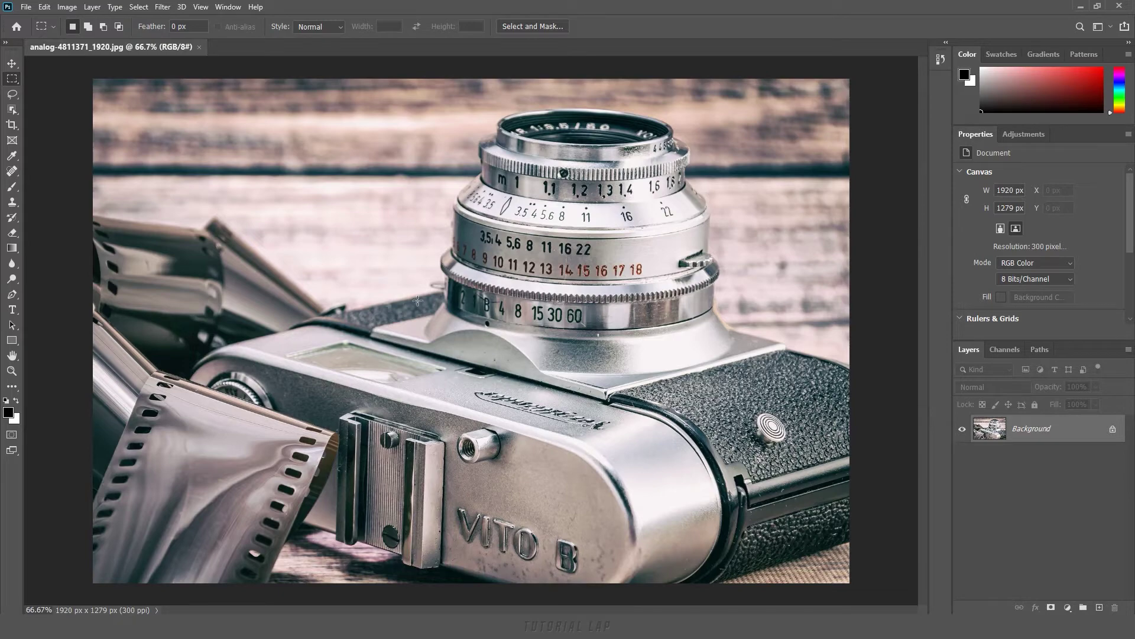
pyautogui.click(200, 48)
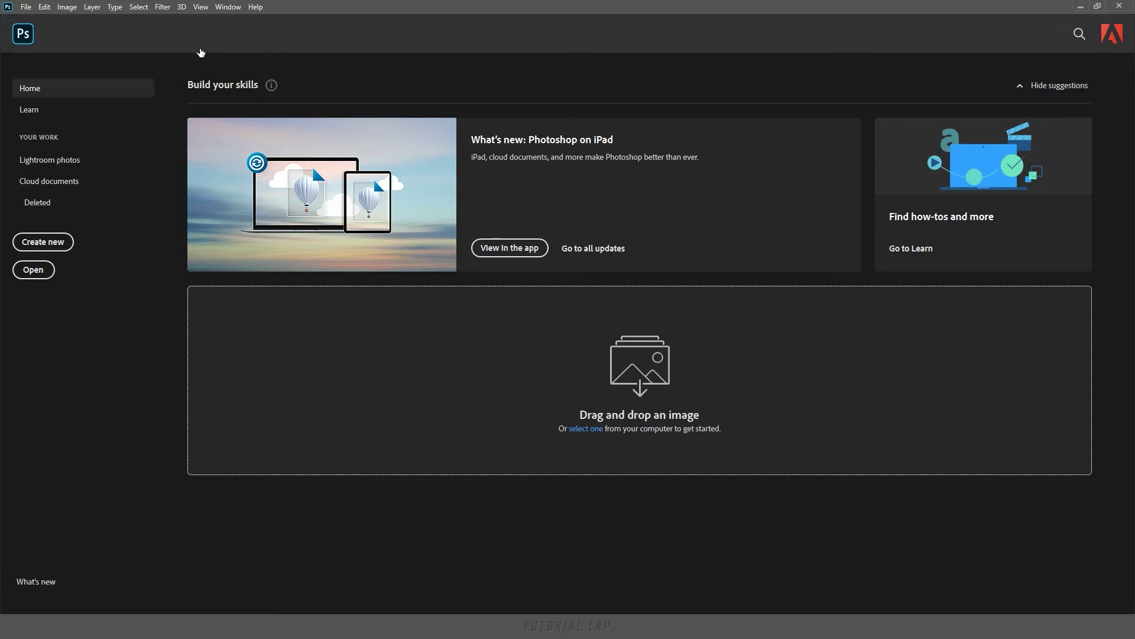
# Step: Open the glass-ball photo through File > Open, then close it
pyautogui.click(27, 7)
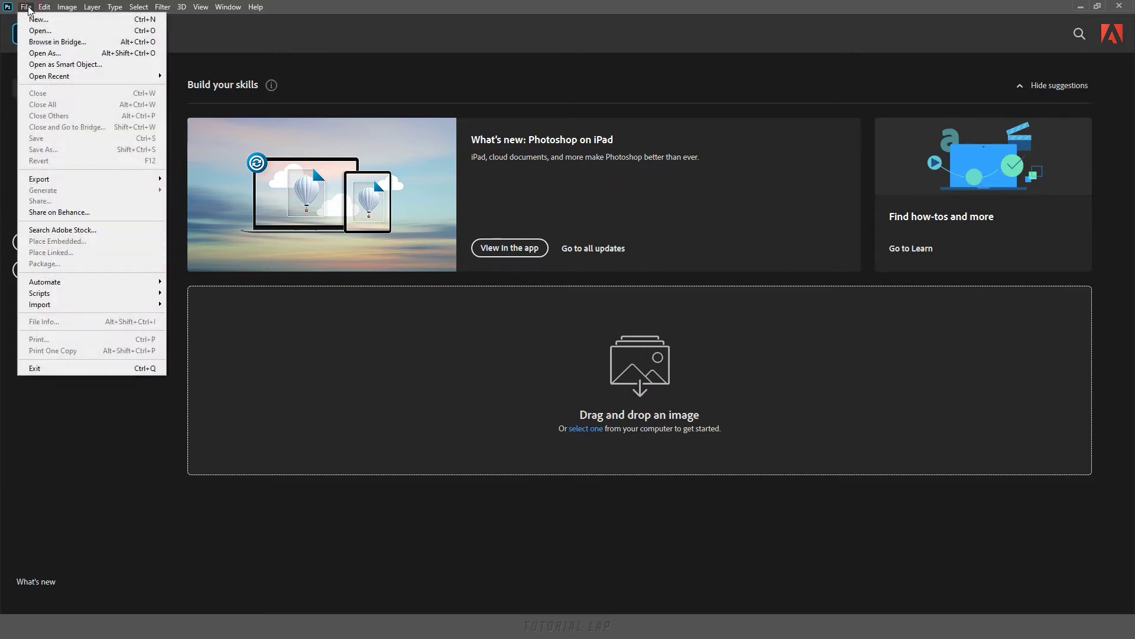
pyautogui.click(62, 34)
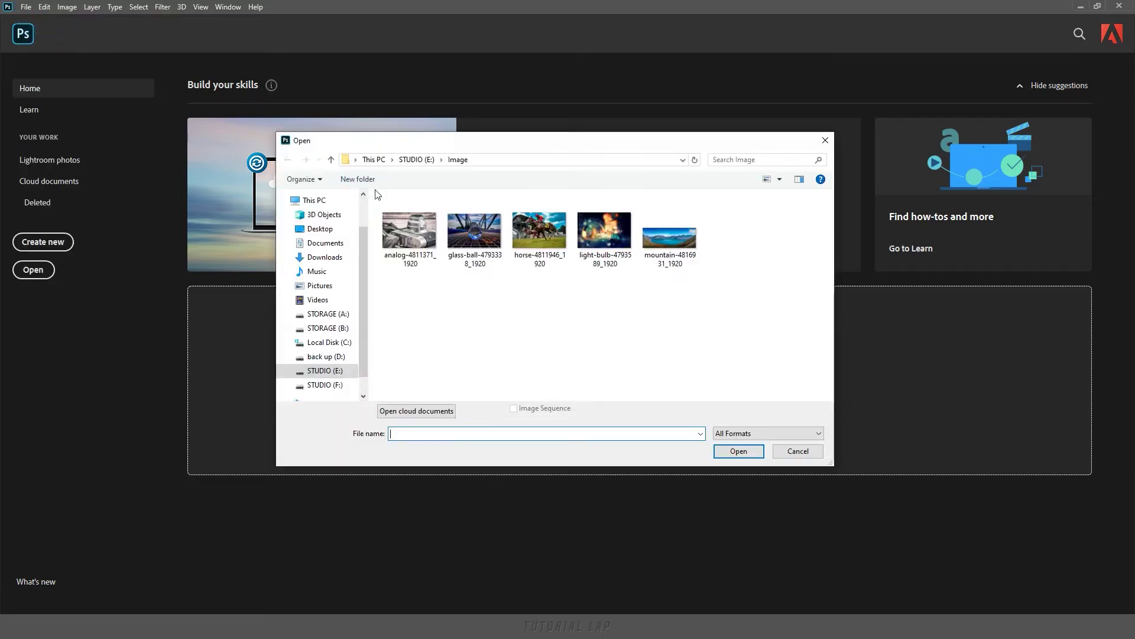
pyautogui.click(465, 244)
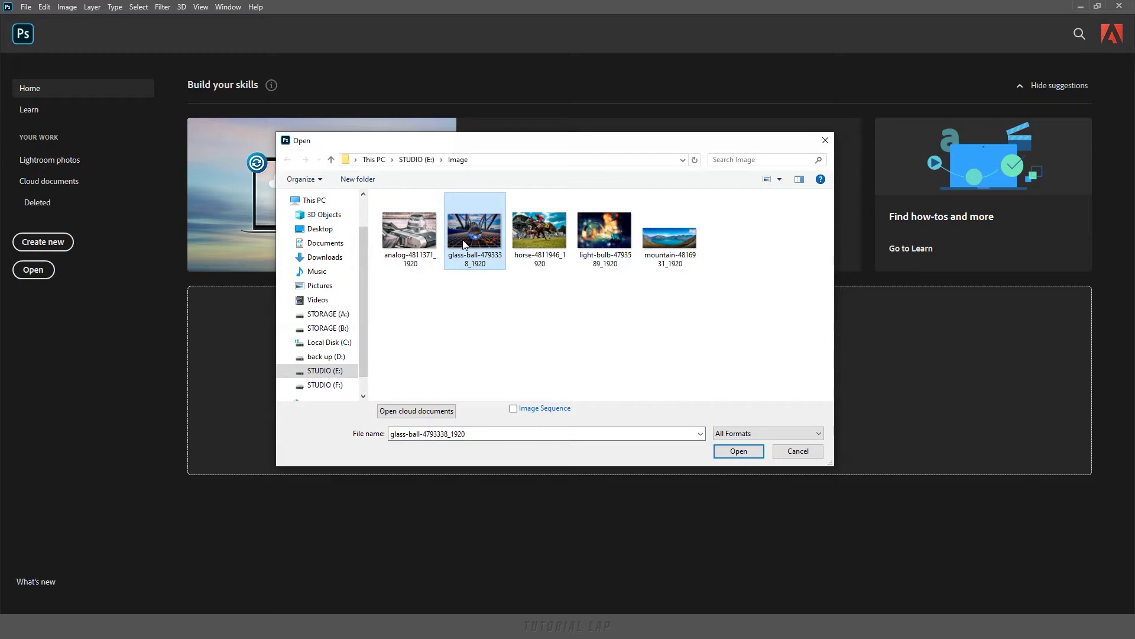
pyautogui.click(738, 451)
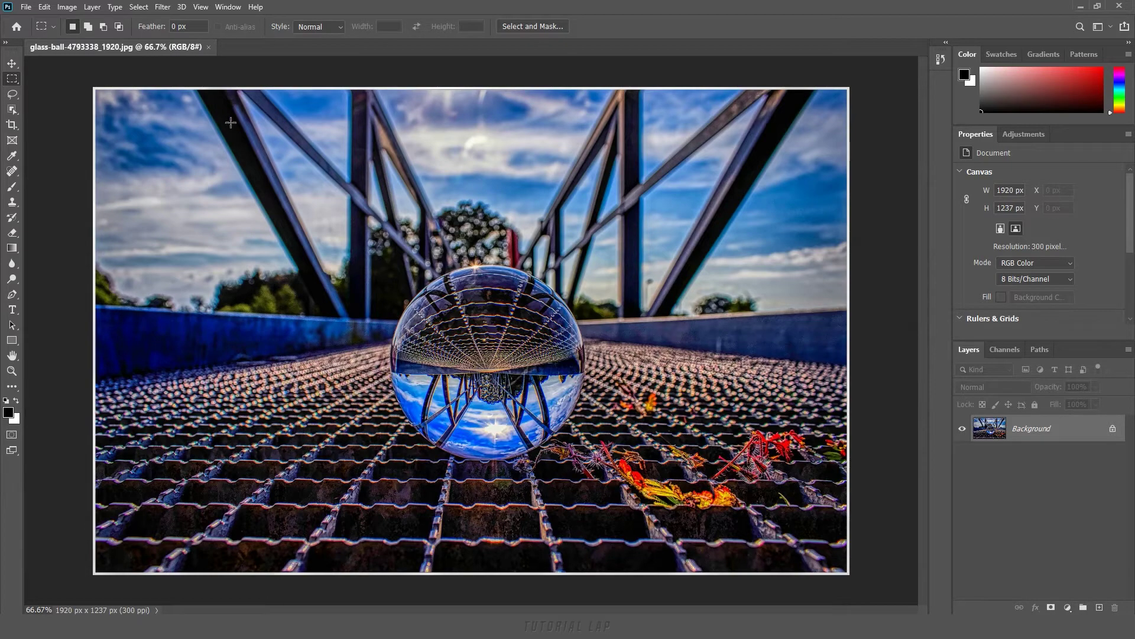
pyautogui.click(208, 47)
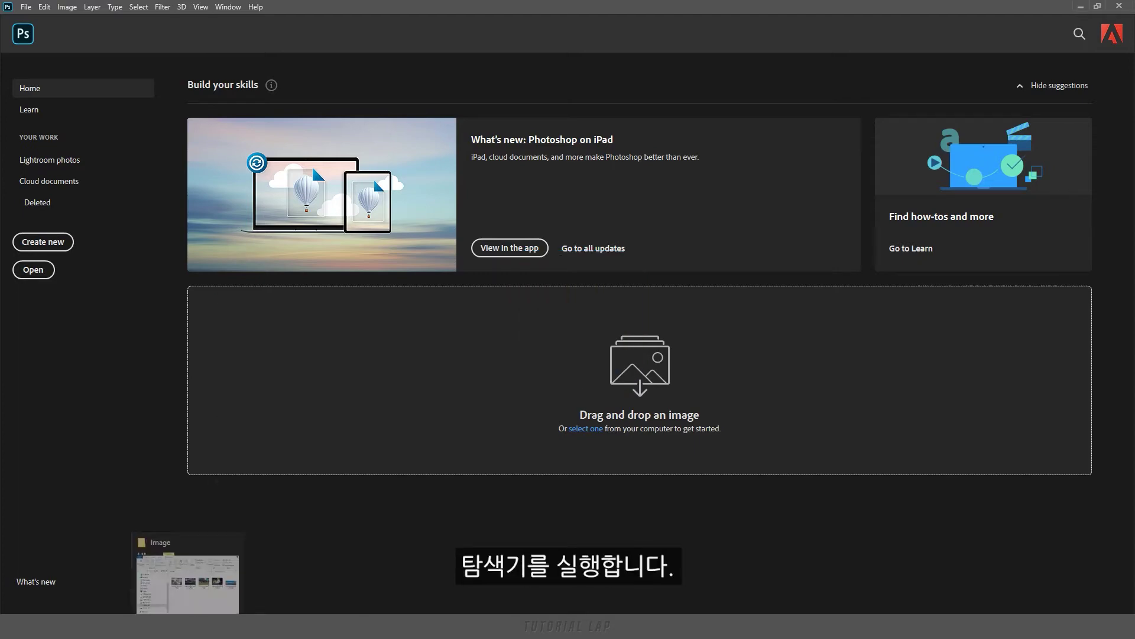
# Step: Drag the mountain photo from the Image folder into Photoshop as a new document
pyautogui.click(187, 577)
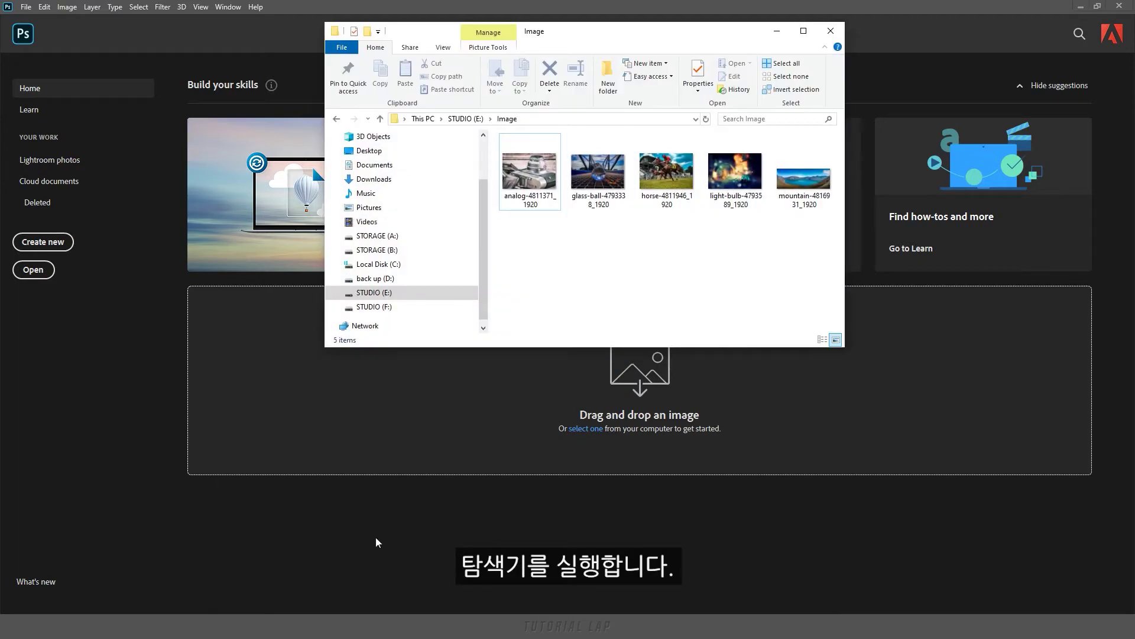
pyautogui.moveTo(768, 237)
pyautogui.mouseDown()
pyautogui.moveTo(677, 188)
pyautogui.moveTo(672, 419)
pyautogui.mouseUp()
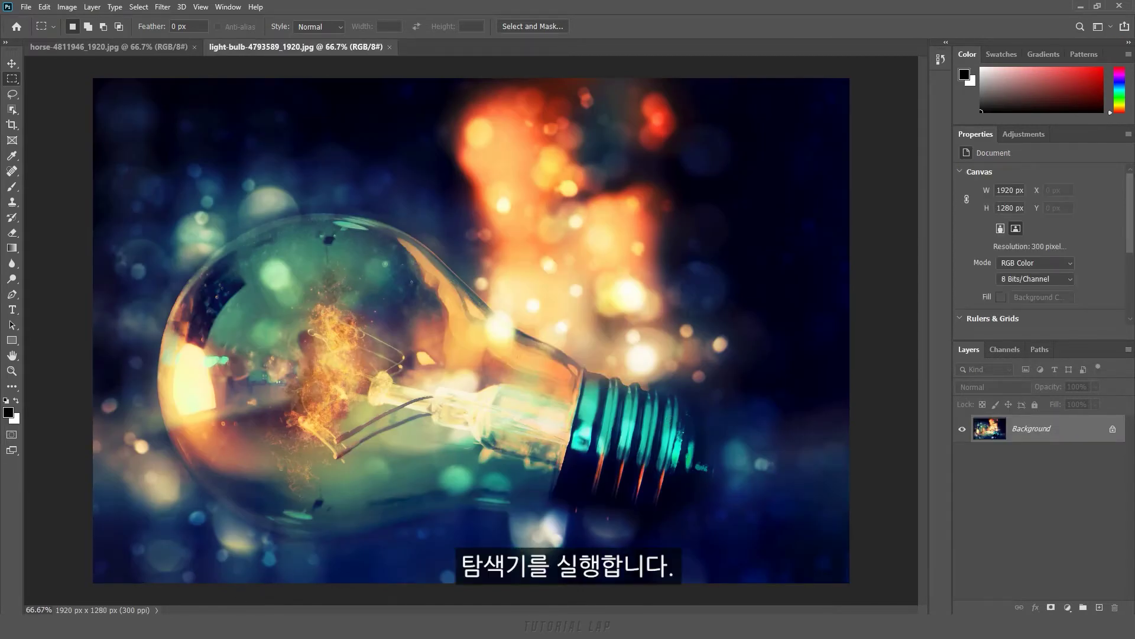
pyautogui.press('super+e')
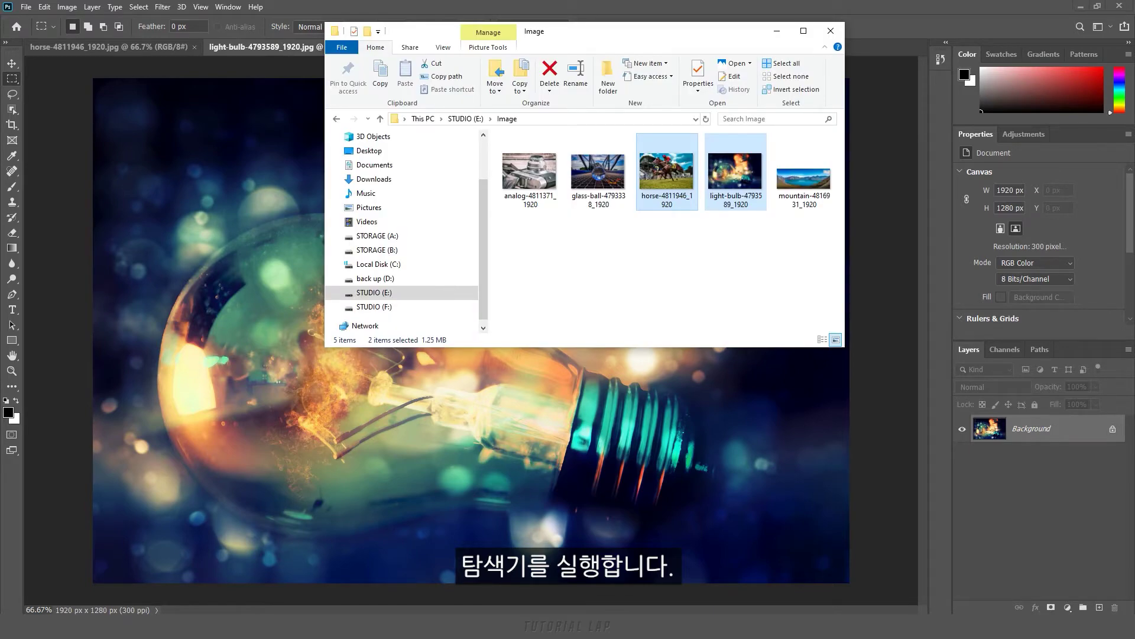
pyautogui.moveTo(619, 40); pyautogui.dragTo(622, 172)
pyautogui.click(782, 290)
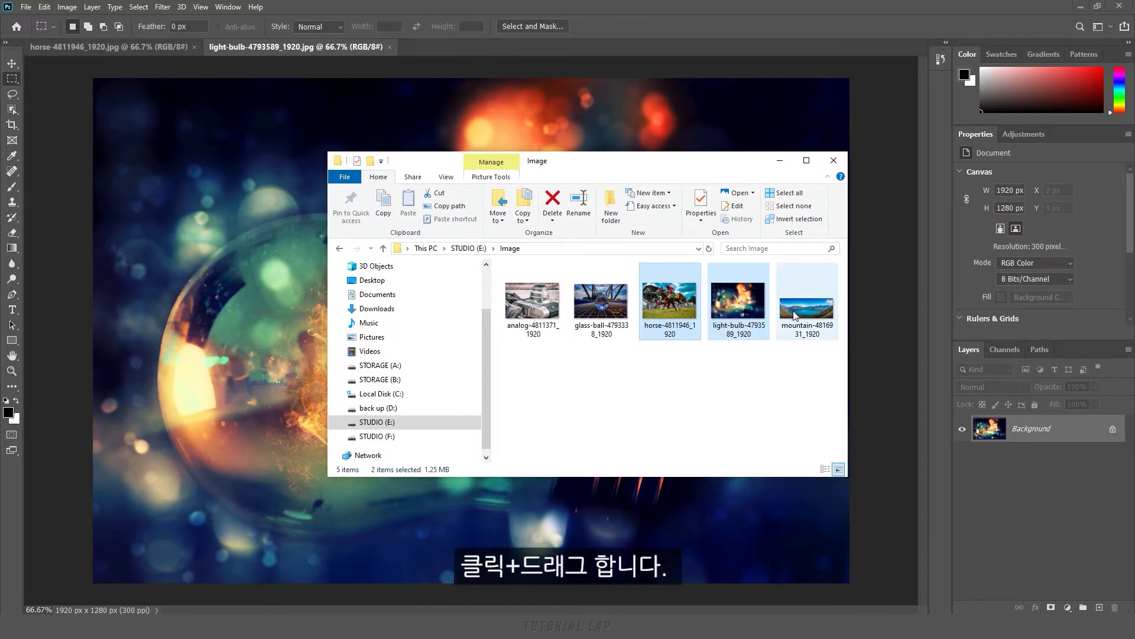
pyautogui.moveTo(793, 310); pyautogui.dragTo(500, 50)
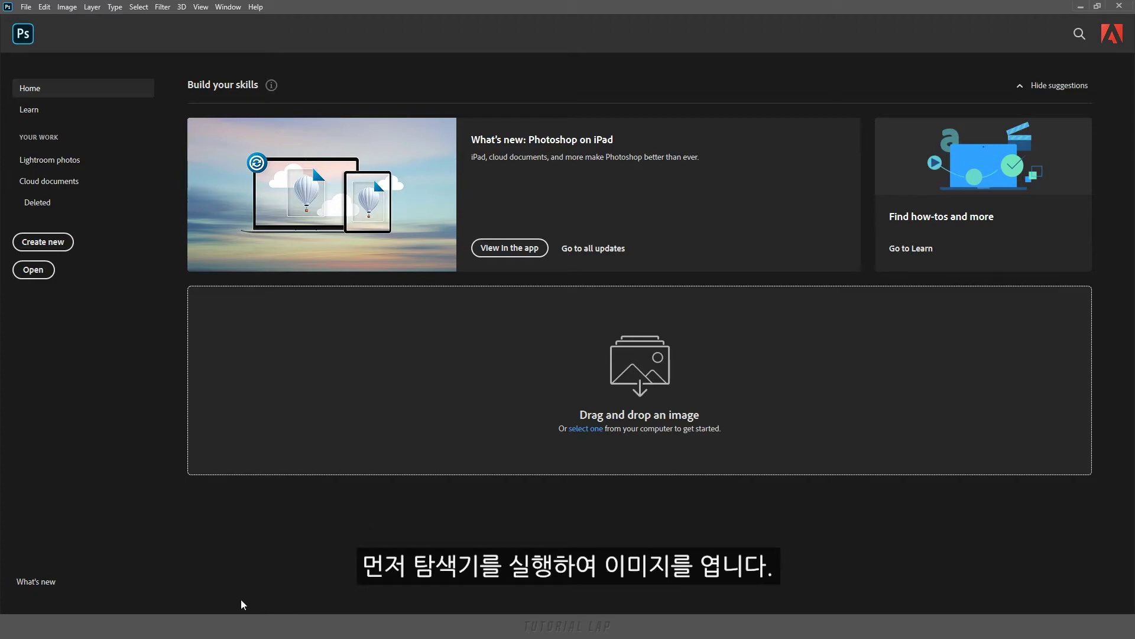
# Step: Select all five photos in the Image folder and bring them into Photoshop
pyautogui.press('super+e')
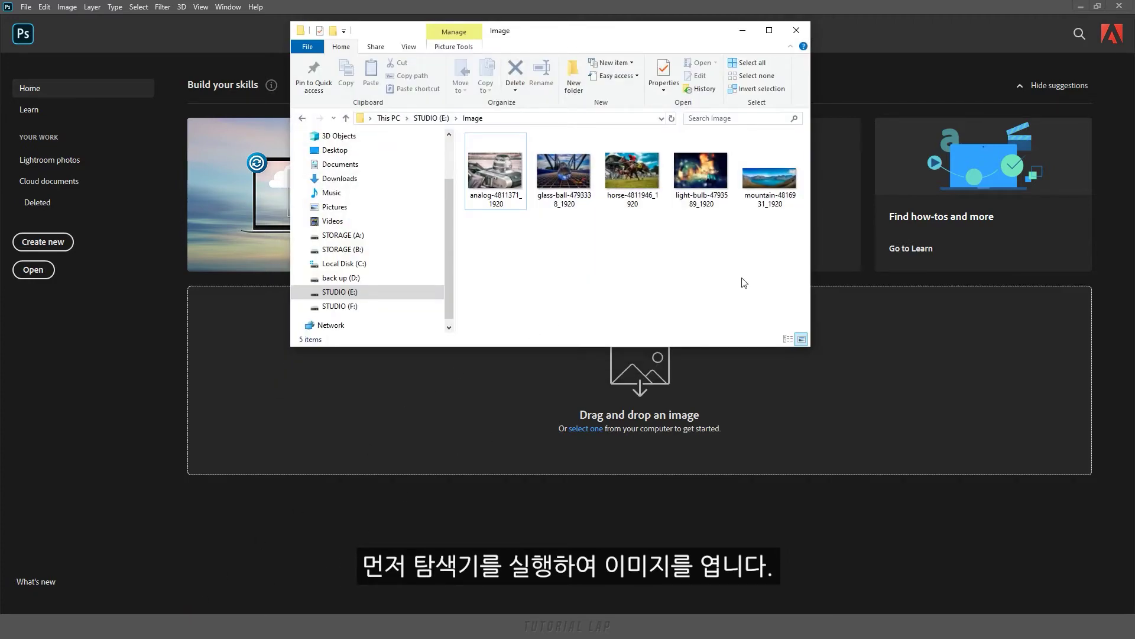
pyautogui.moveTo(795, 262)
pyautogui.mouseDown()
pyautogui.moveTo(503, 180)
pyautogui.moveTo(497, 413)
pyautogui.mouseUp()
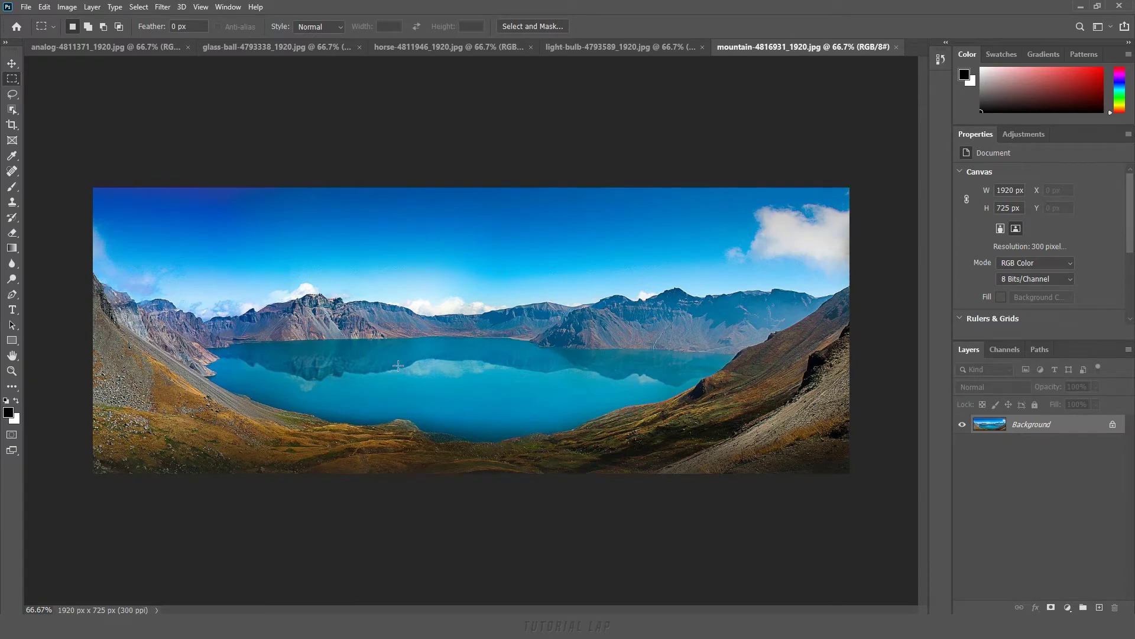
pyautogui.click(26, 7)
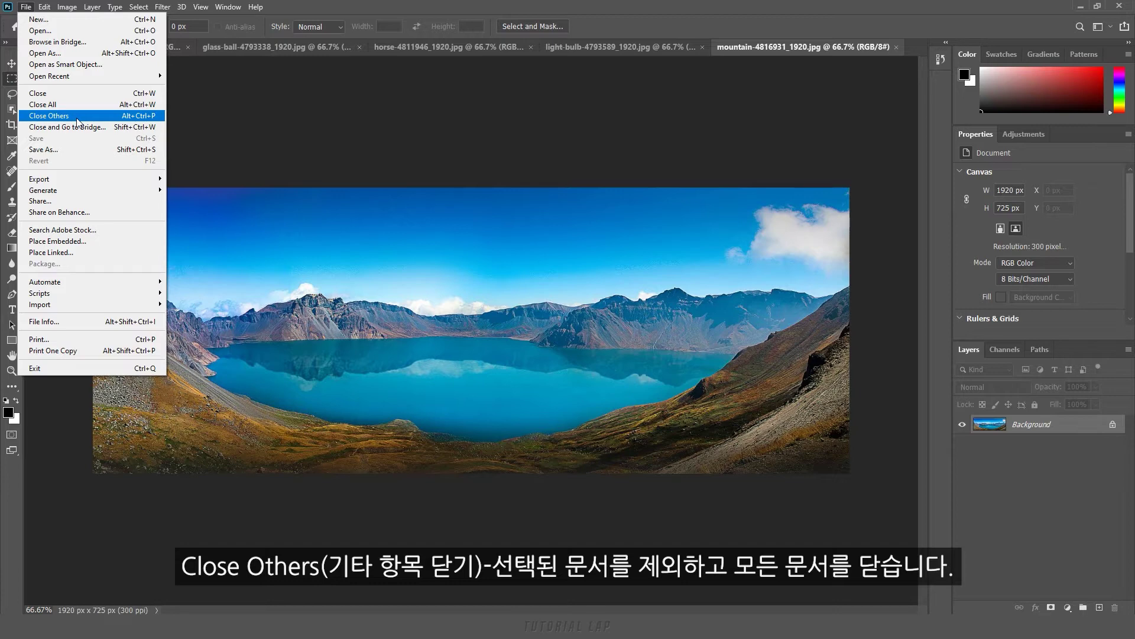
# Step: Close the mountain tab, then use Close All from the light-bulb tab's menu
pyautogui.click(290, 114)
pyautogui.rightClick(742, 60)
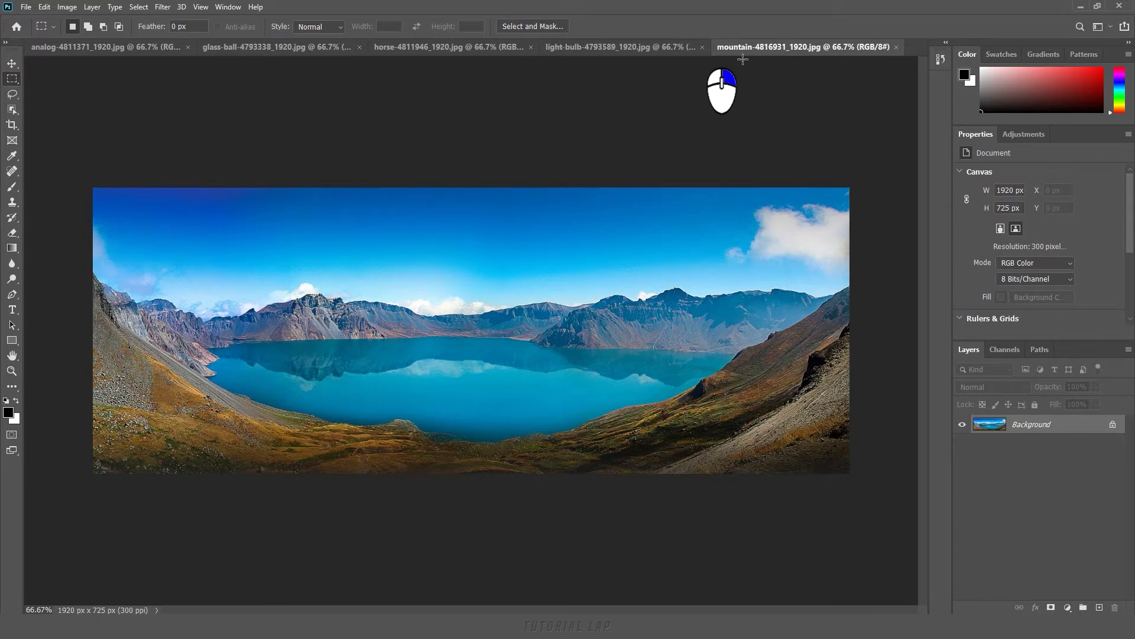
pyautogui.rightClick(757, 47)
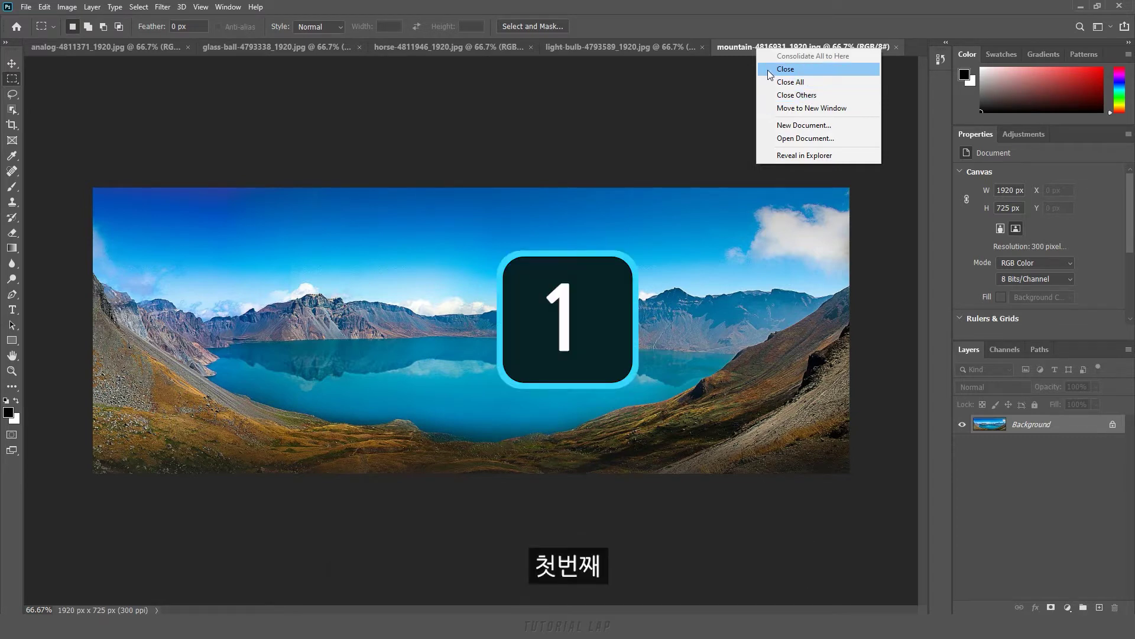
pyautogui.click(767, 69)
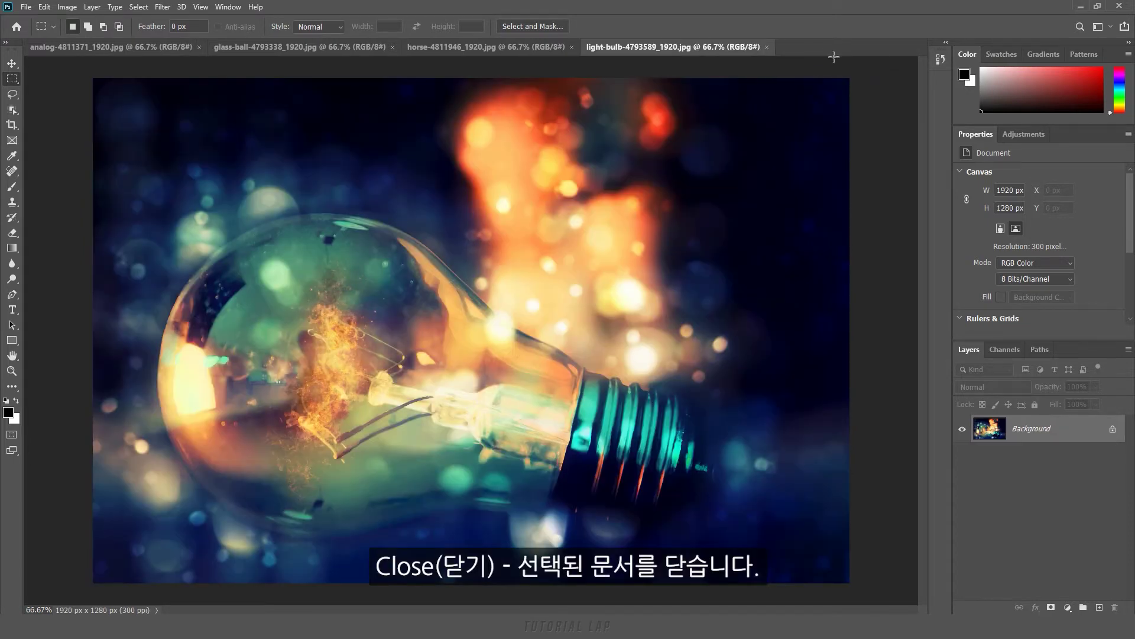
pyautogui.rightClick(699, 48)
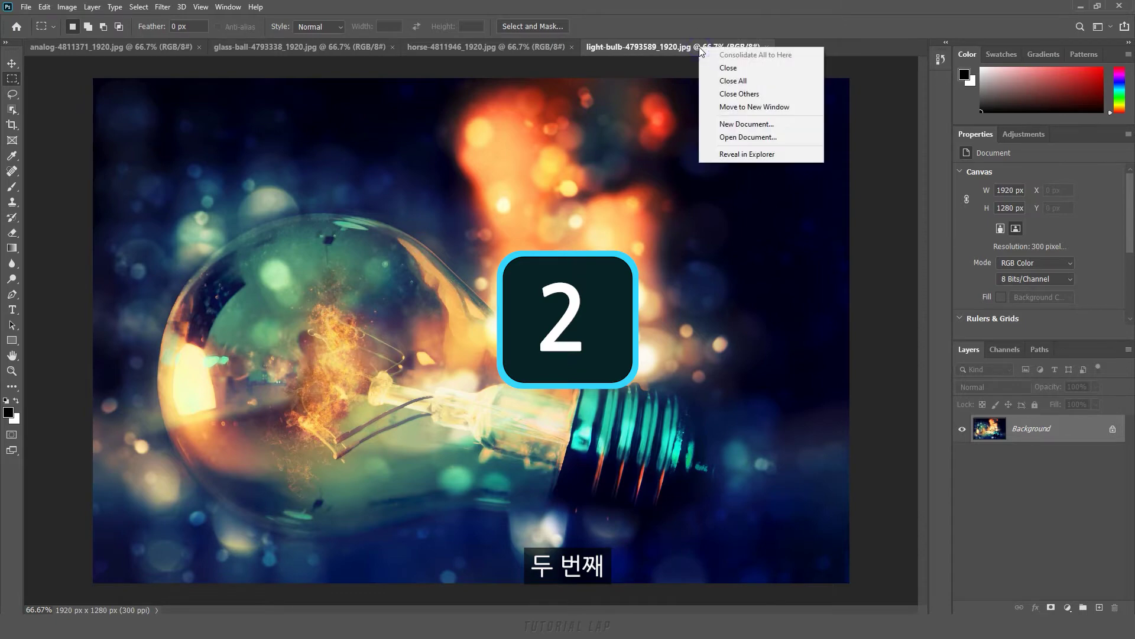
pyautogui.click(715, 82)
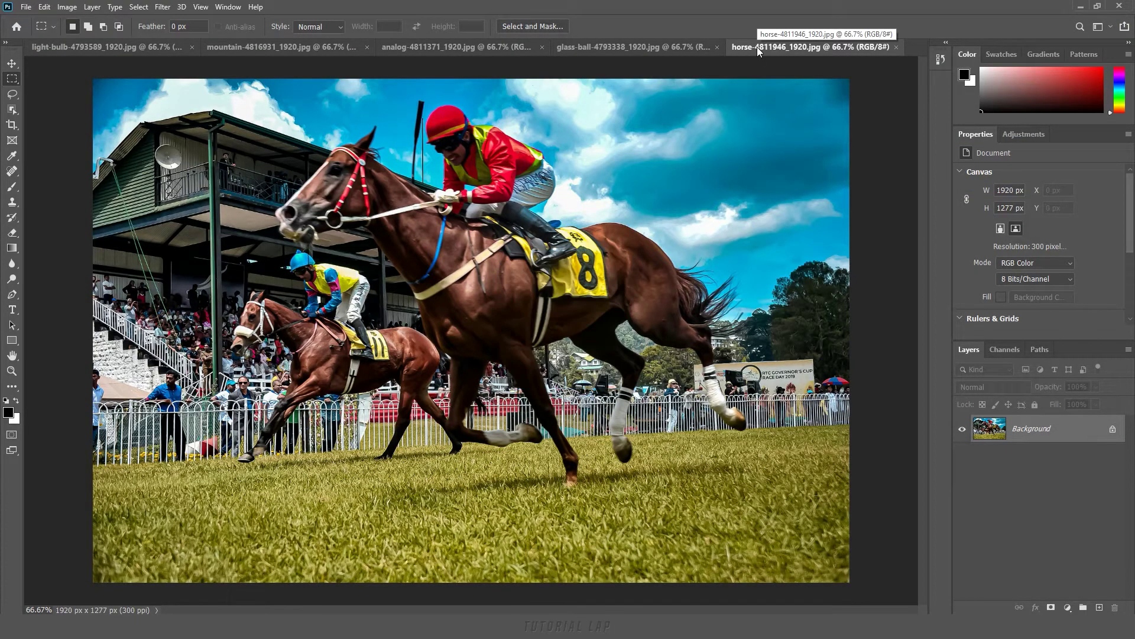
pyautogui.rightClick(757, 47)
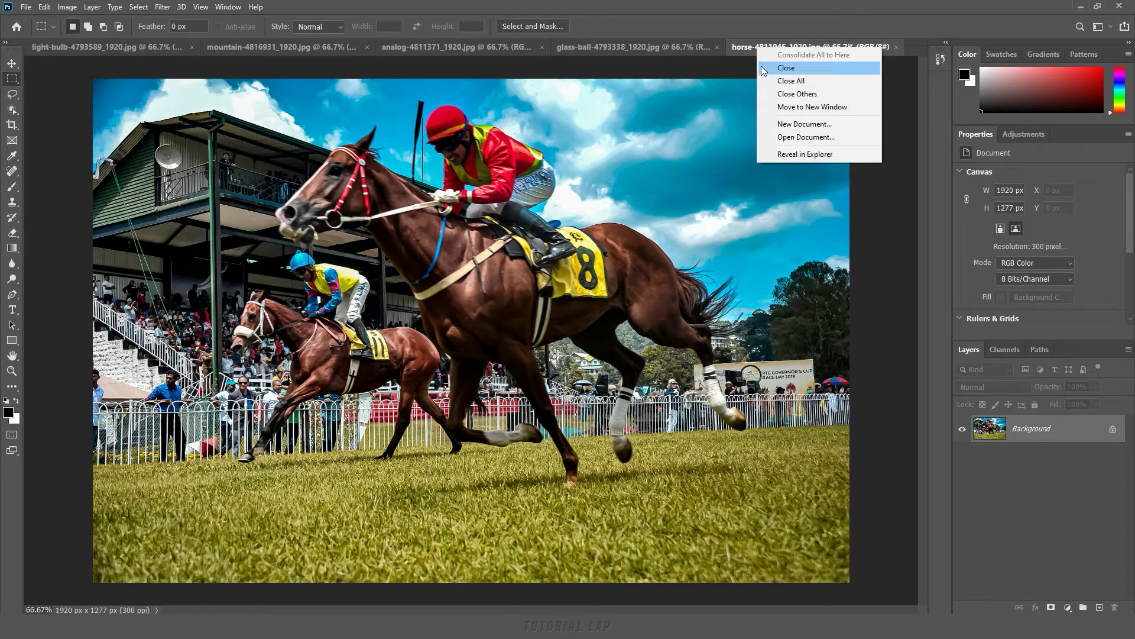
pyautogui.click(770, 96)
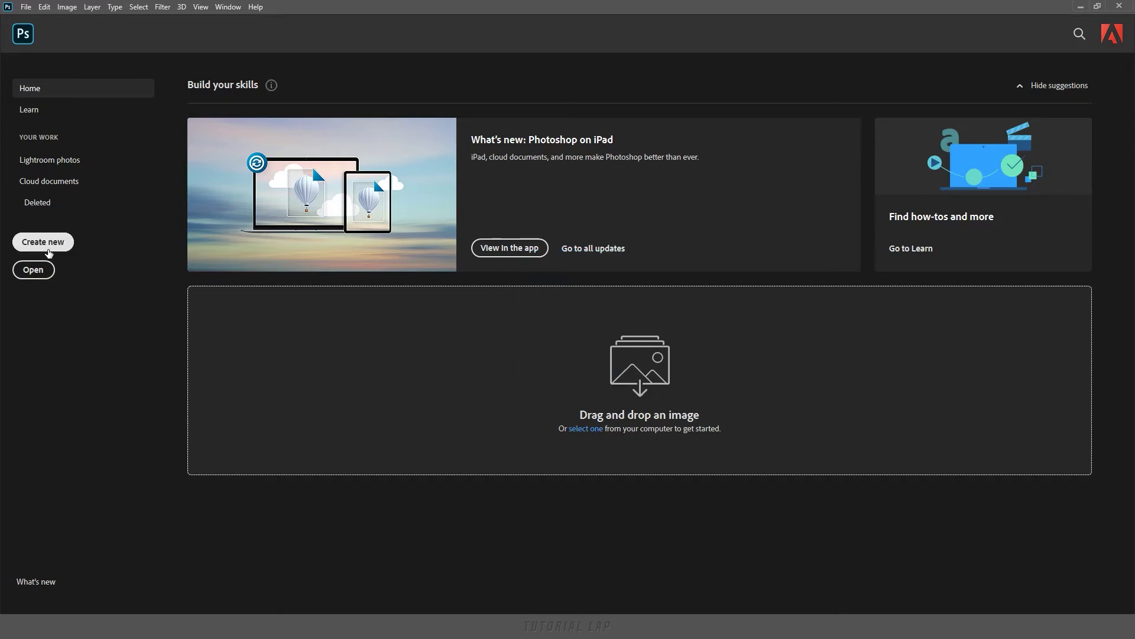
# Step: Start a new document from the default Photoshop size preset, named camera
pyautogui.click(48, 252)
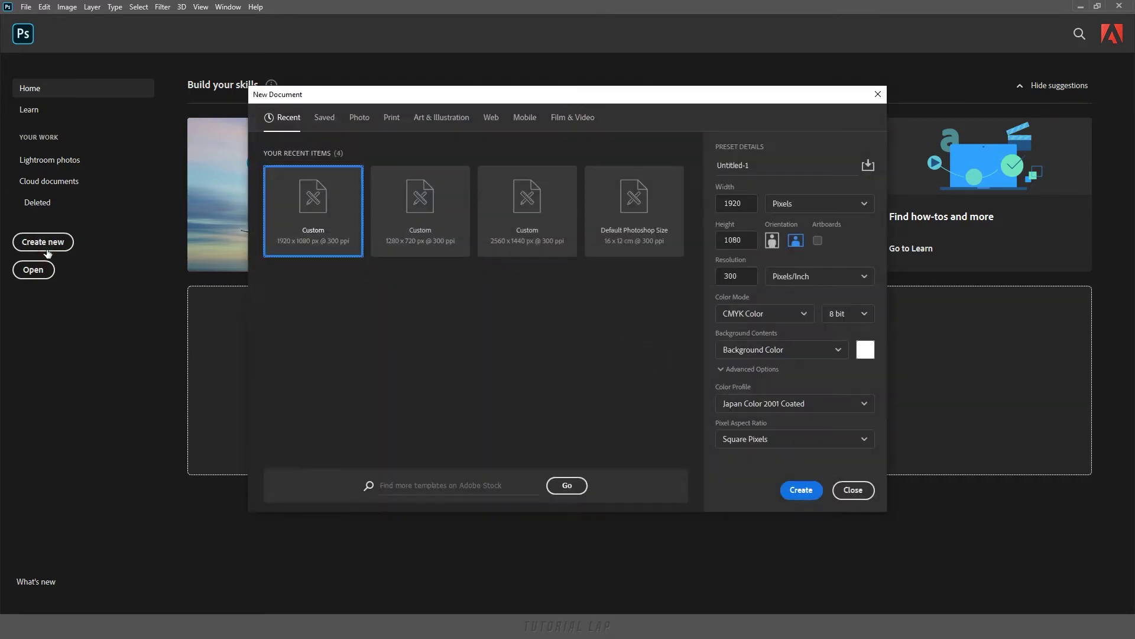
pyautogui.click(649, 248)
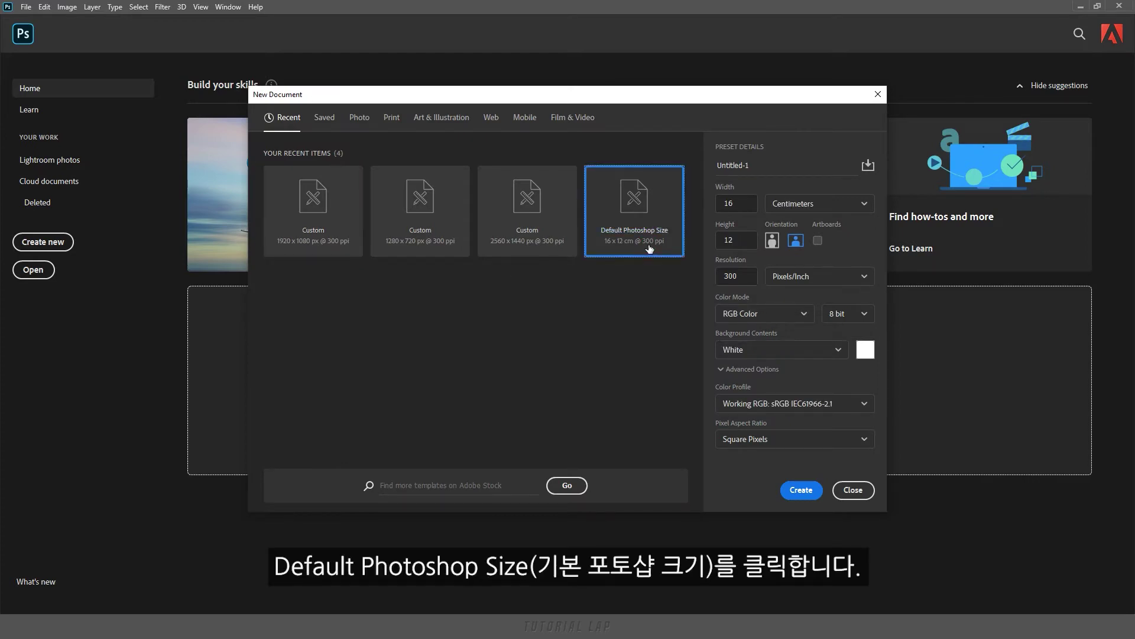
pyautogui.doubleClick(745, 165)
pyautogui.click(745, 165)
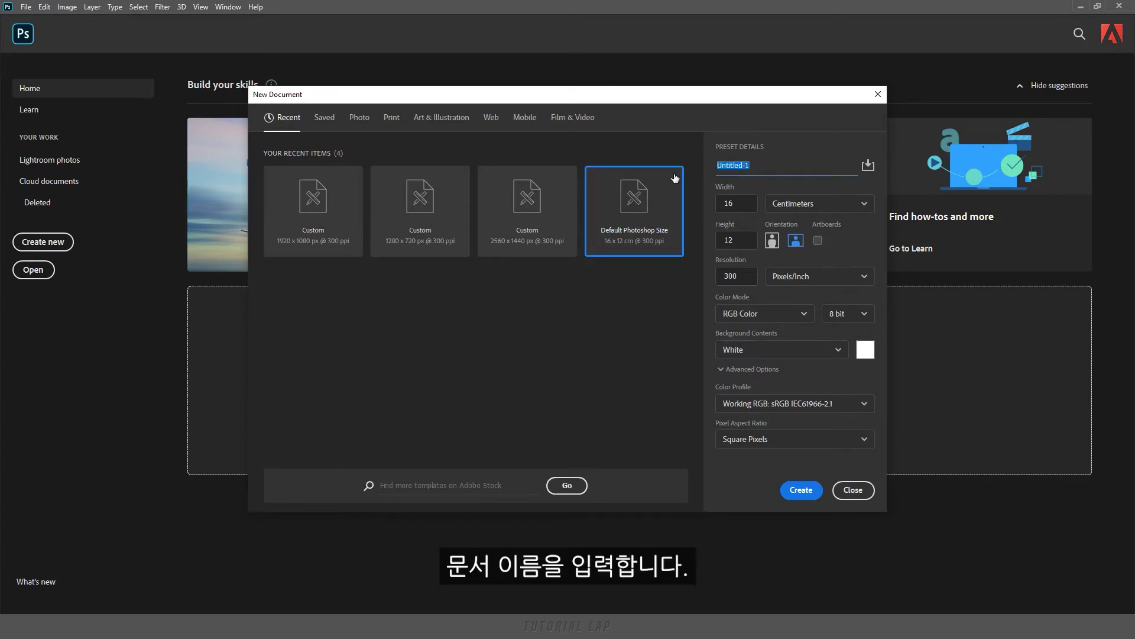
pyautogui.write('camera')
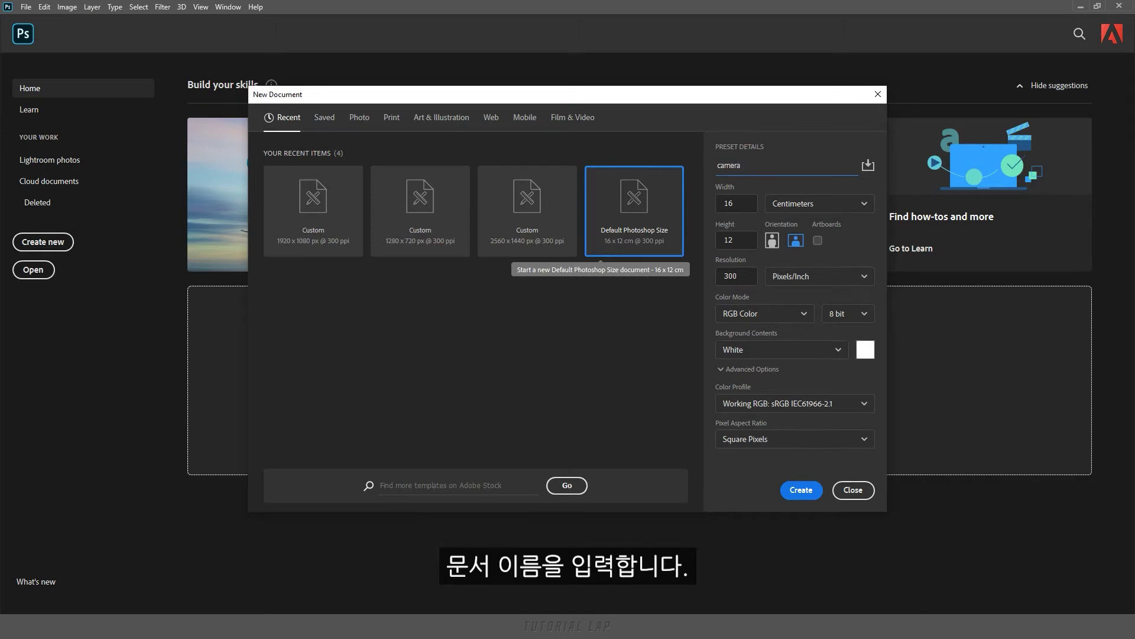
# Step: Set the document size to 1280 × 720 pixels in landscape orientation
pyautogui.click(795, 203)
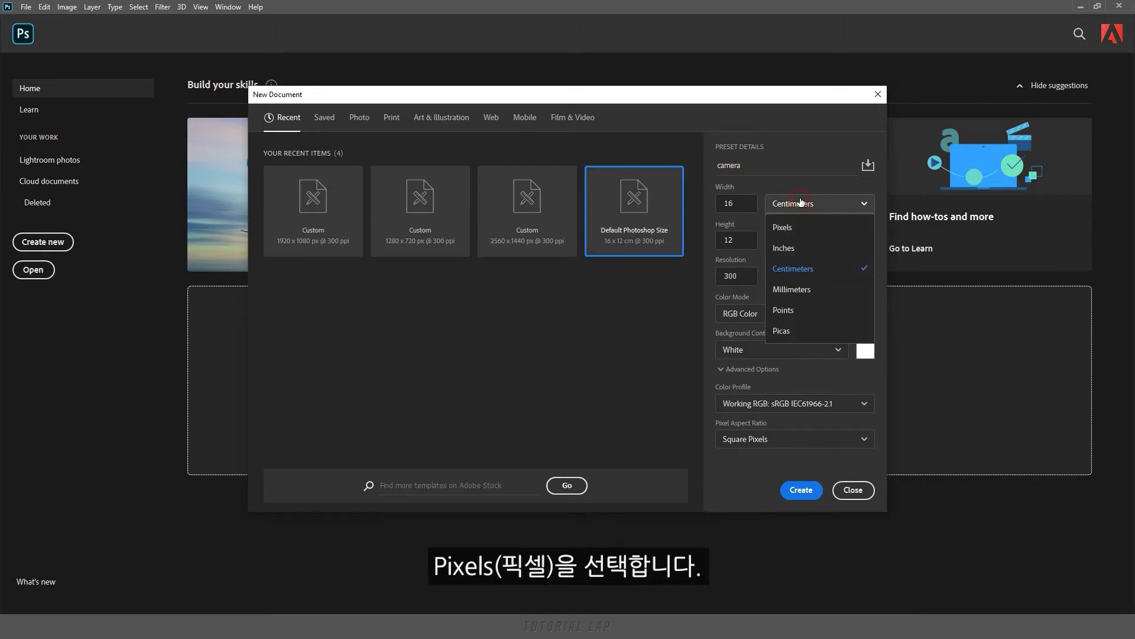
pyautogui.click(791, 229)
pyautogui.moveTo(751, 204); pyautogui.dragTo(669, 207)
pyautogui.write('1280')
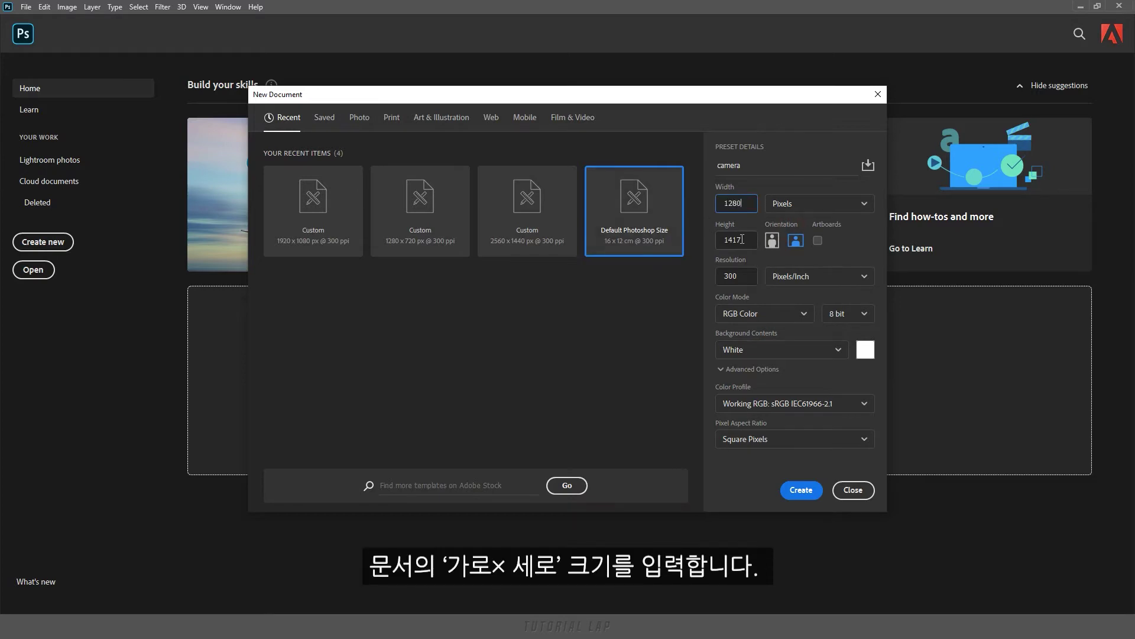
pyautogui.moveTo(744, 240); pyautogui.dragTo(725, 240)
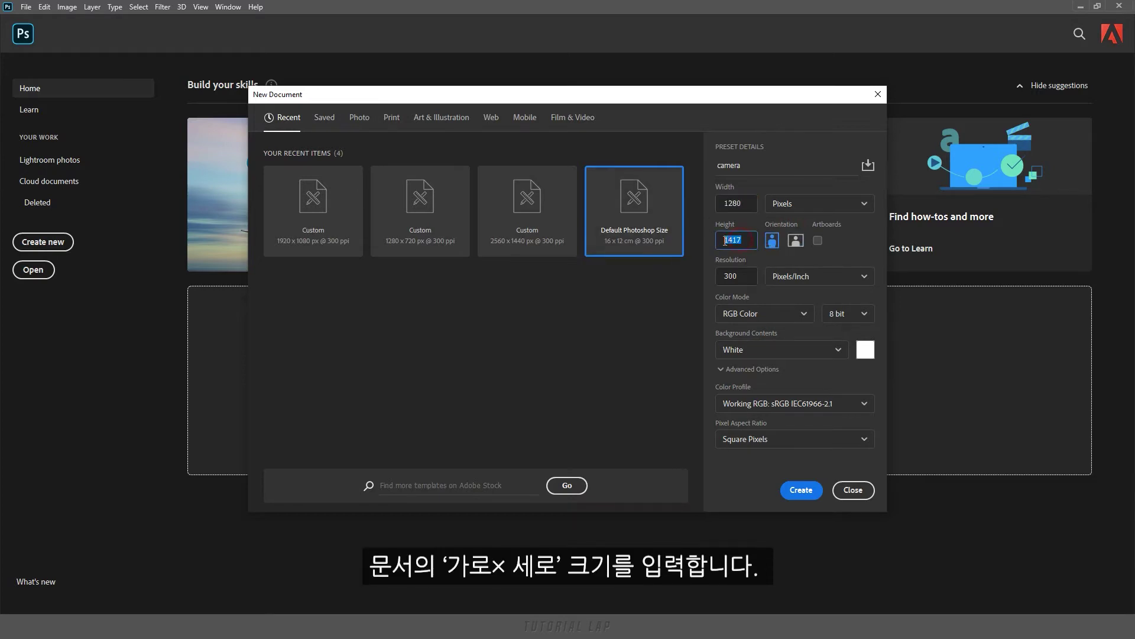
pyautogui.write('720')
pyautogui.click(796, 240)
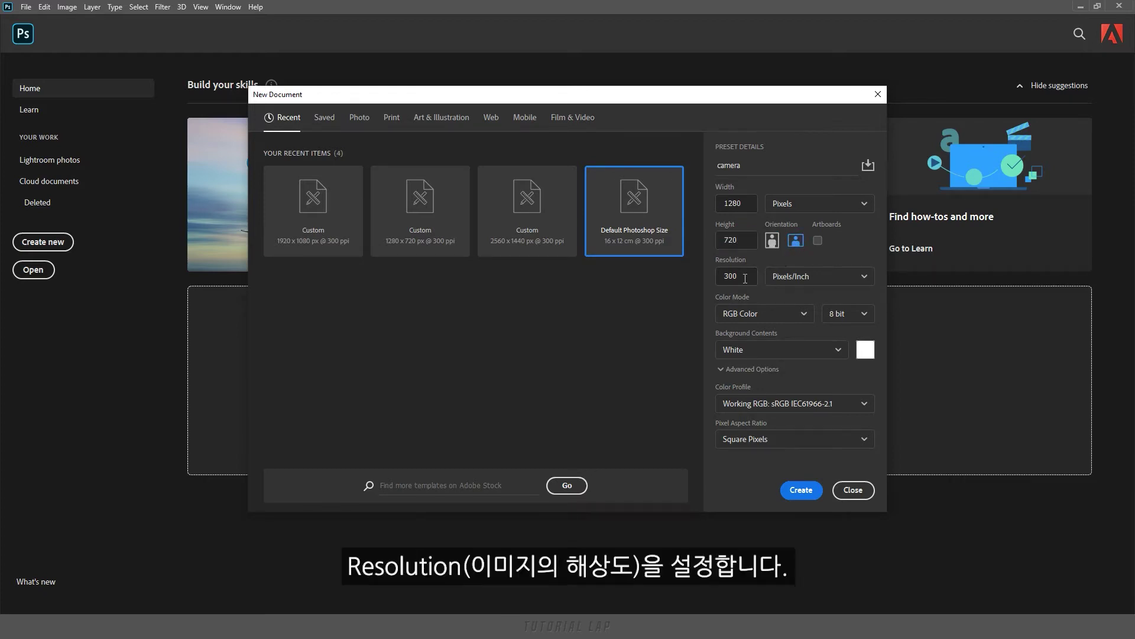
# Step: Set the resolution to 300 Pixels/Inch
pyautogui.moveTo(745, 278); pyautogui.dragTo(715, 279)
pyautogui.write('72')
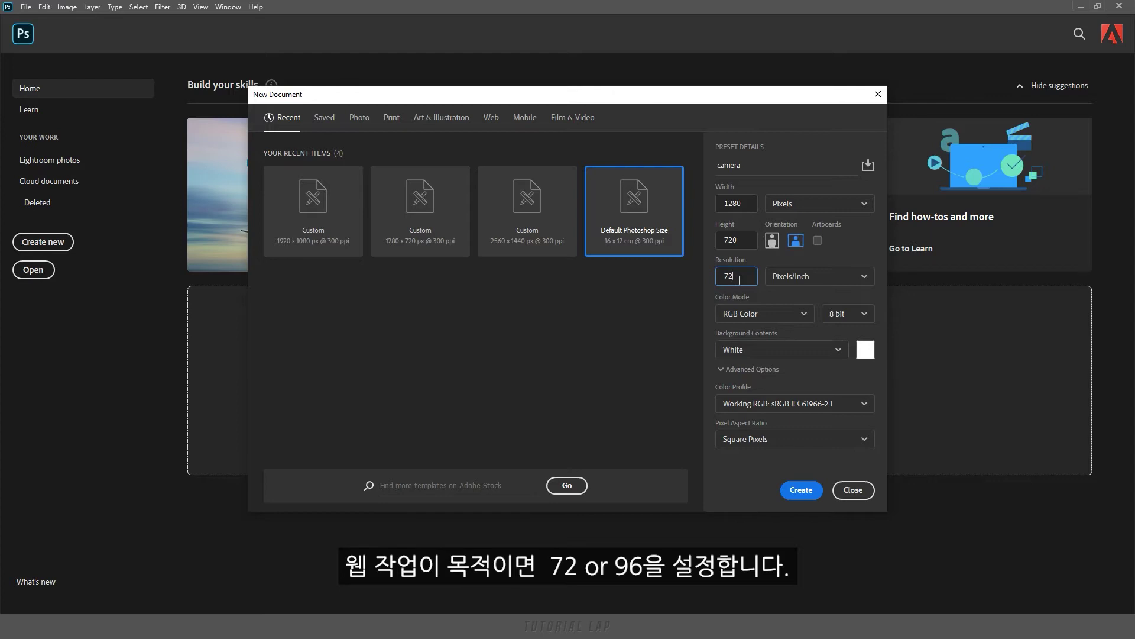
pyautogui.moveTo(743, 278); pyautogui.dragTo(715, 278)
pyautogui.write('300')
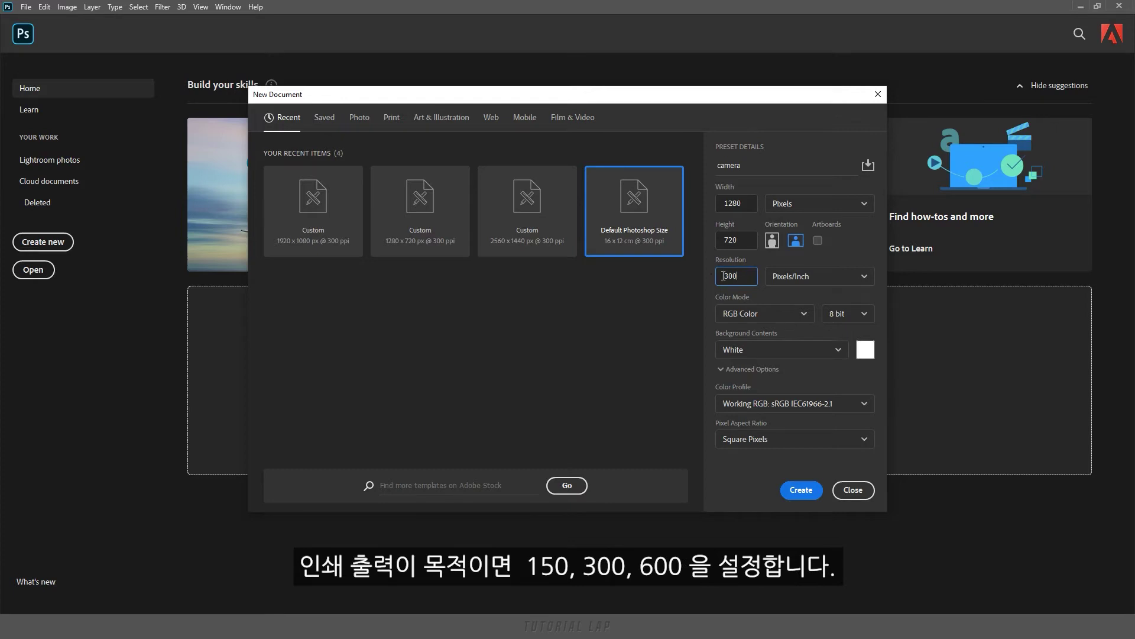
pyautogui.click(789, 281)
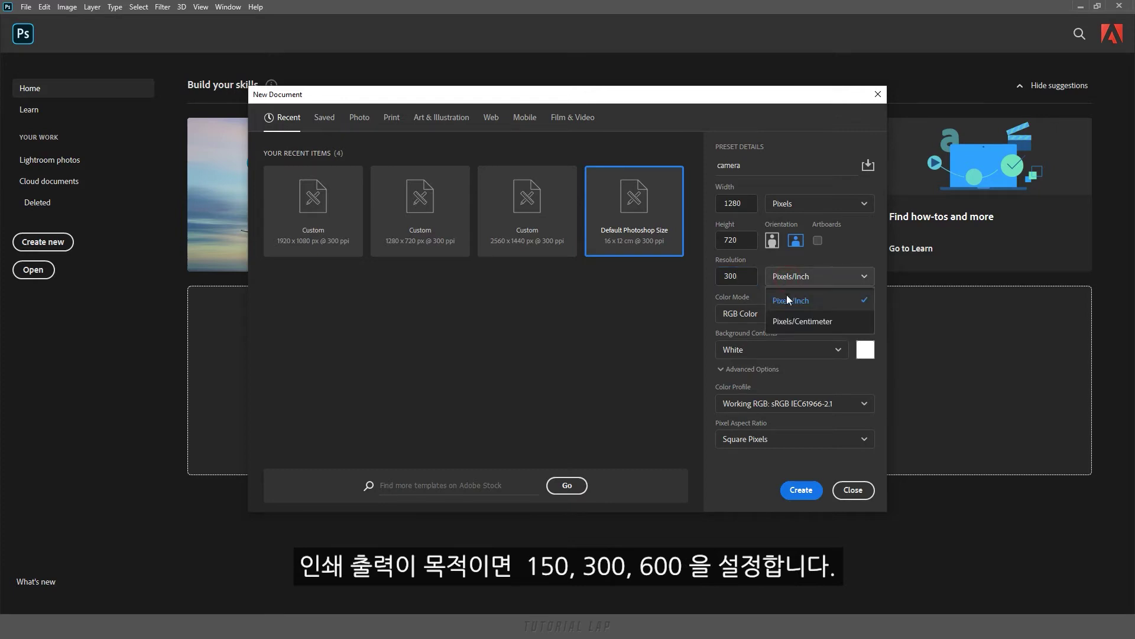
pyautogui.click(786, 304)
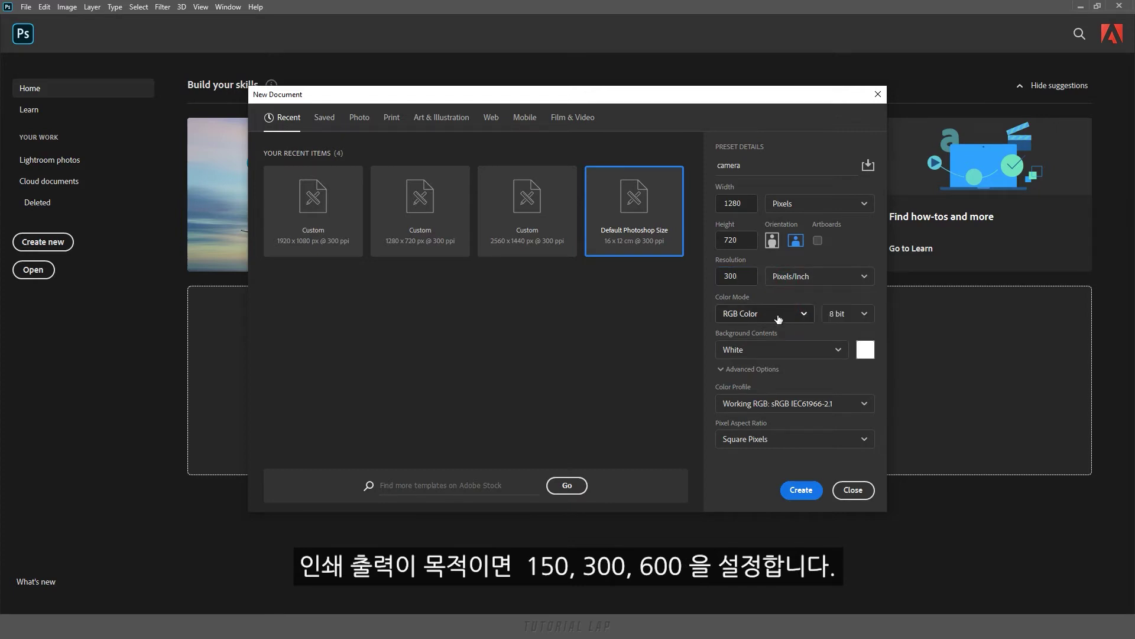
pyautogui.click(778, 318)
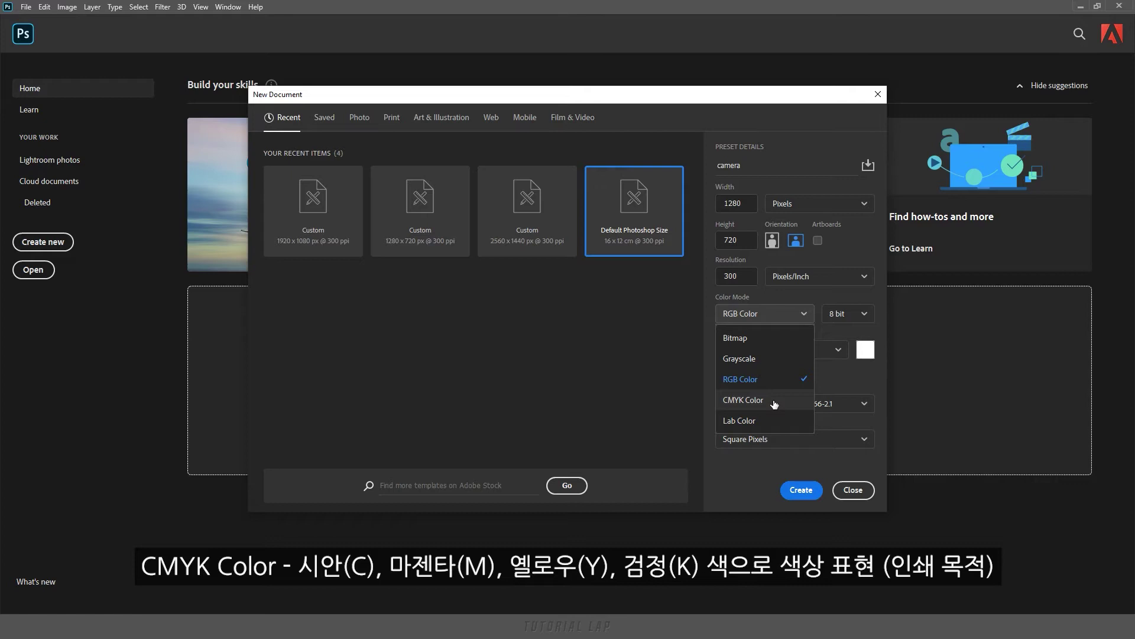
pyautogui.click(776, 388)
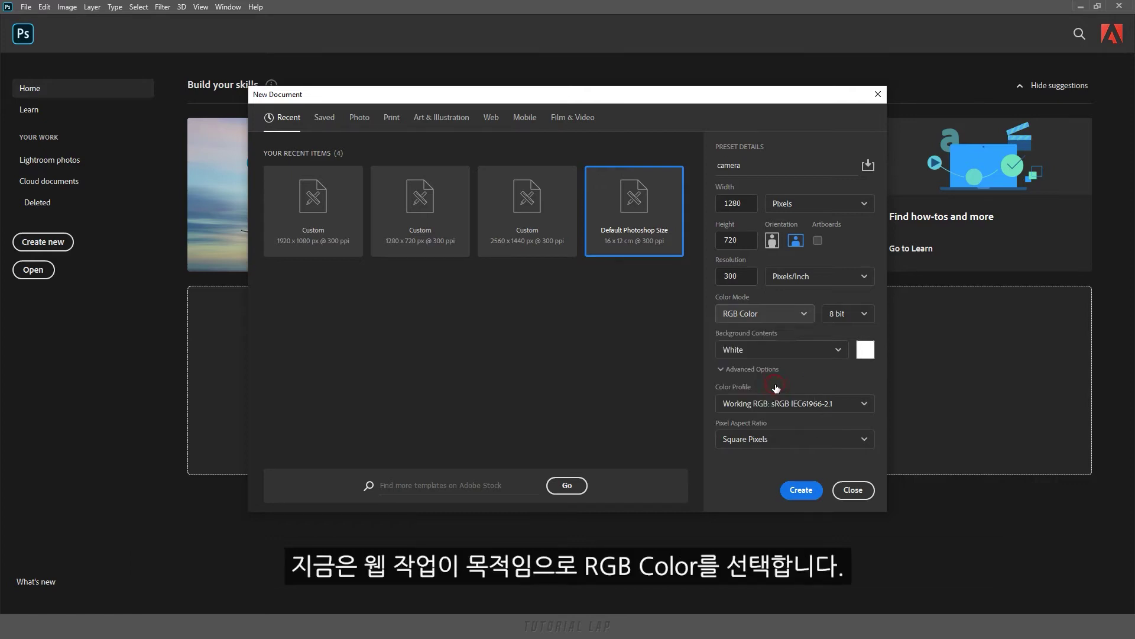
pyautogui.click(844, 320)
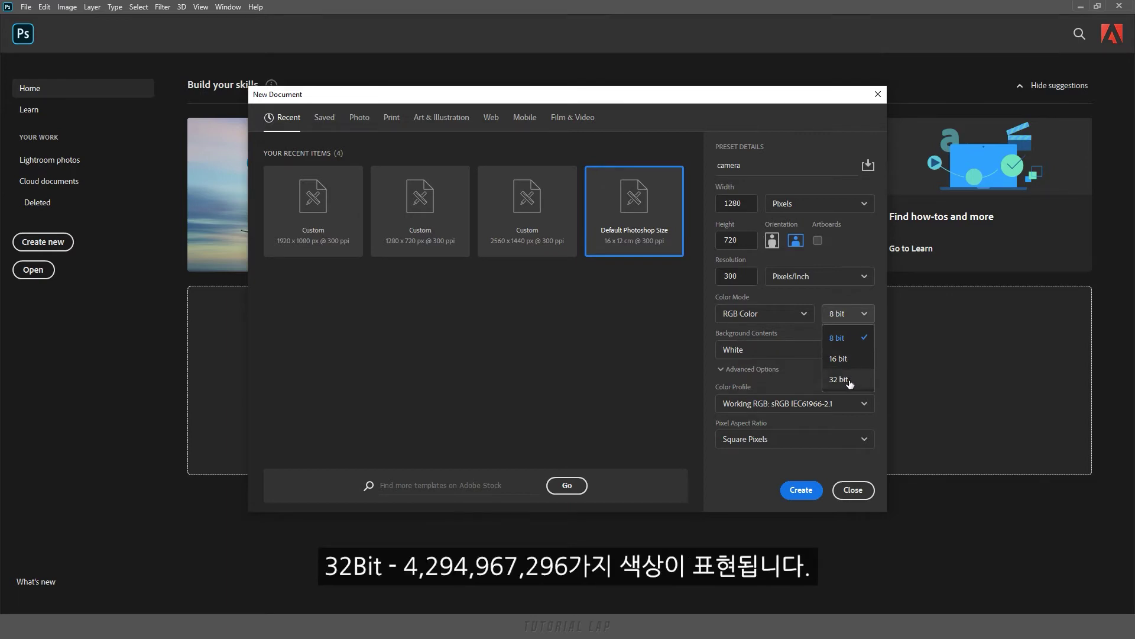
pyautogui.click(848, 342)
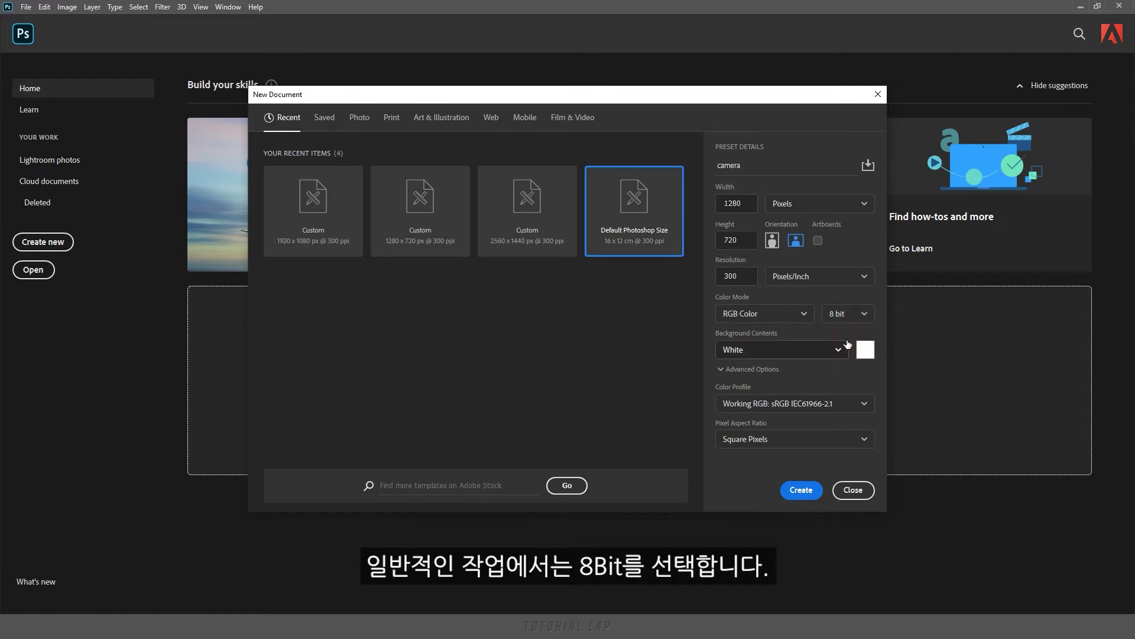
# Step: Set a Black background, keeping Working RGB sRGB IEC61966-2.1 and Square Pixels
pyautogui.click(775, 355)
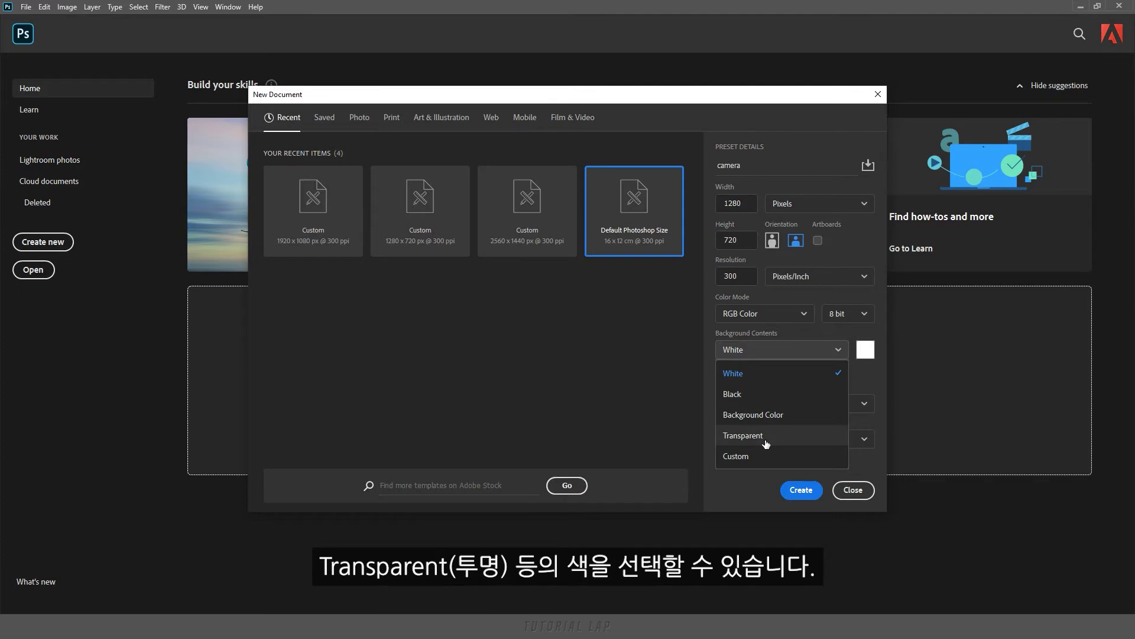
pyautogui.click(769, 401)
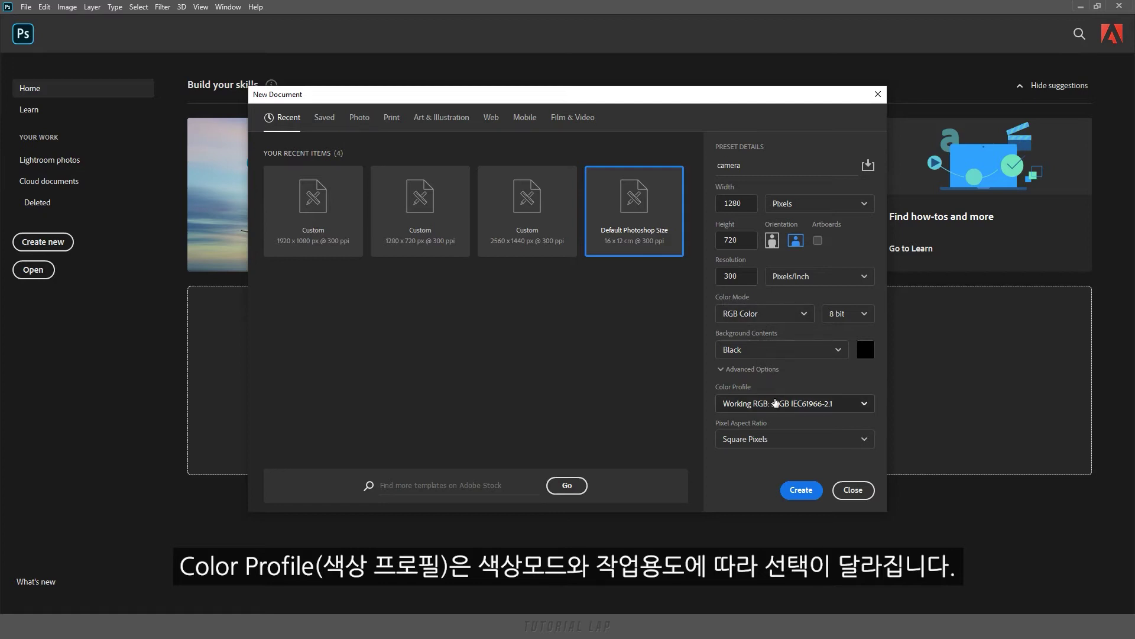
pyautogui.click(777, 404)
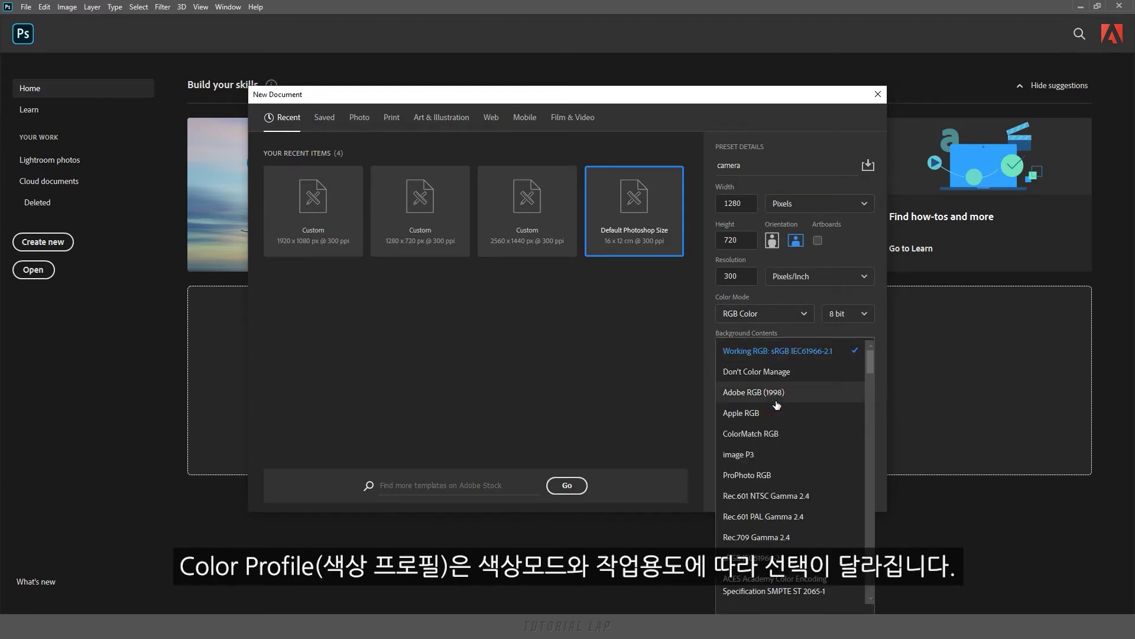
pyautogui.click(820, 352)
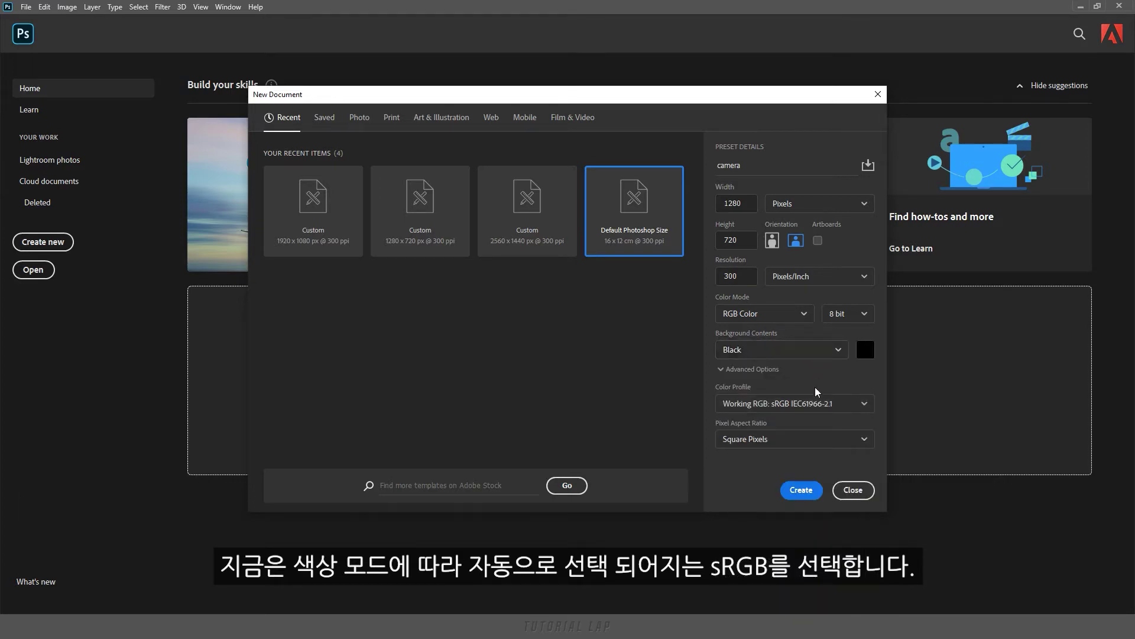
pyautogui.click(786, 440)
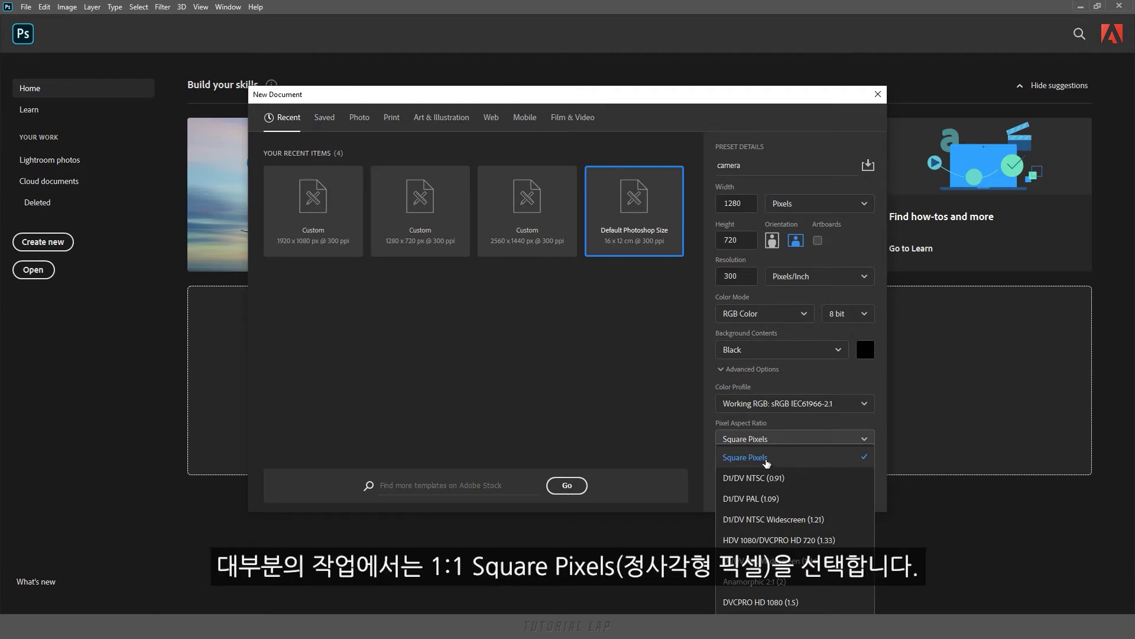
pyautogui.click(766, 461)
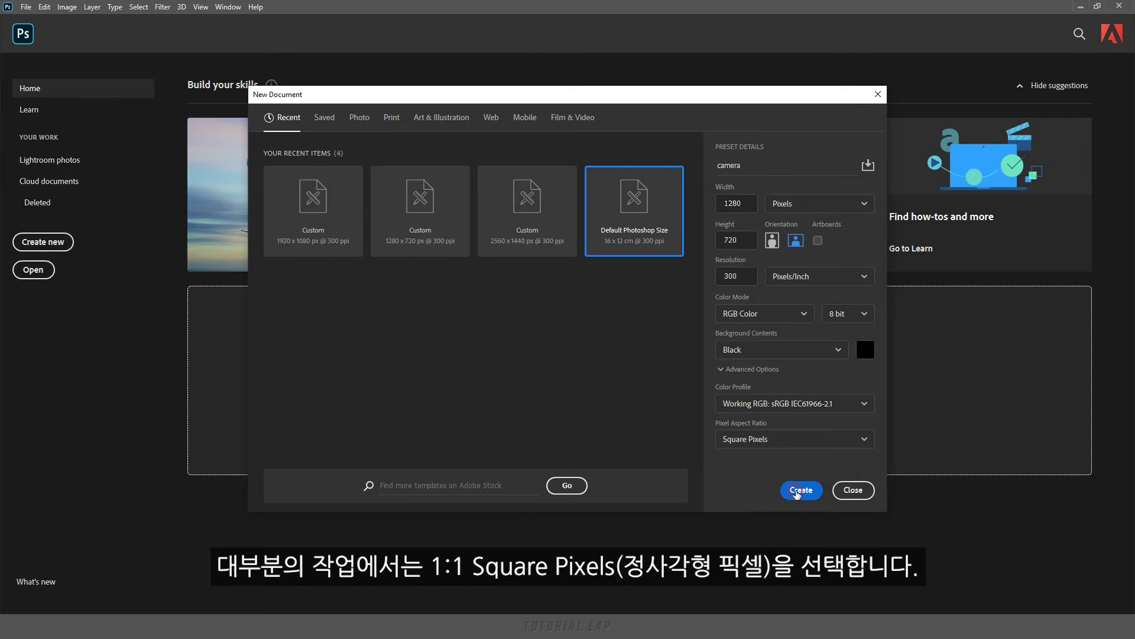
# Step: Create the camera document, embed analog-4811371_1920 onto the canvas, and begin another new document
pyautogui.click(798, 491)
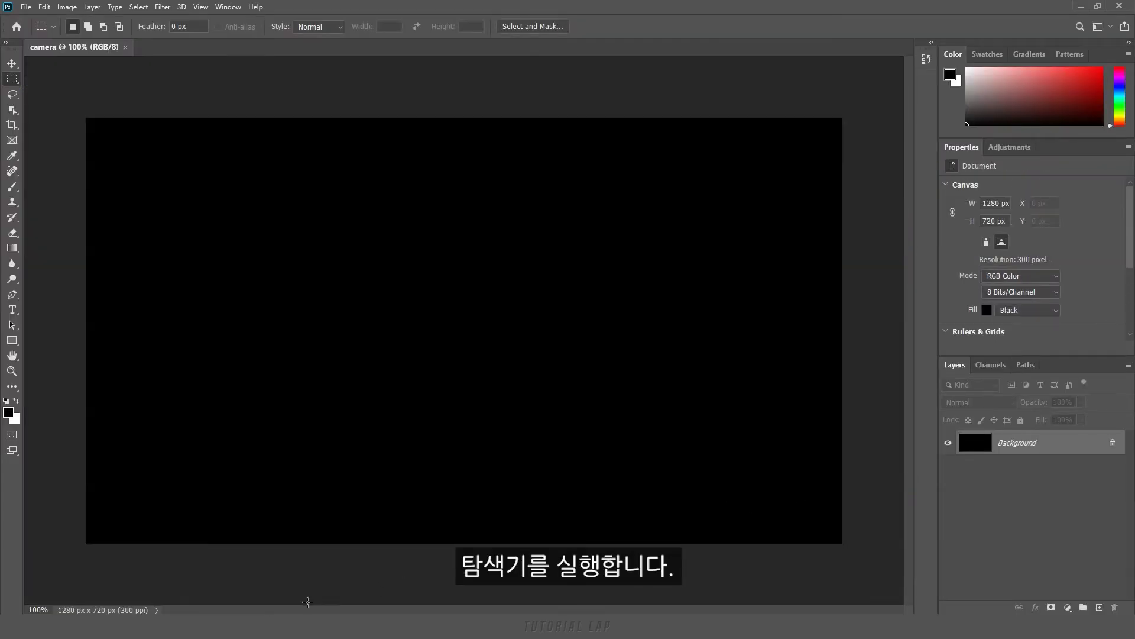
pyautogui.press('super+e')
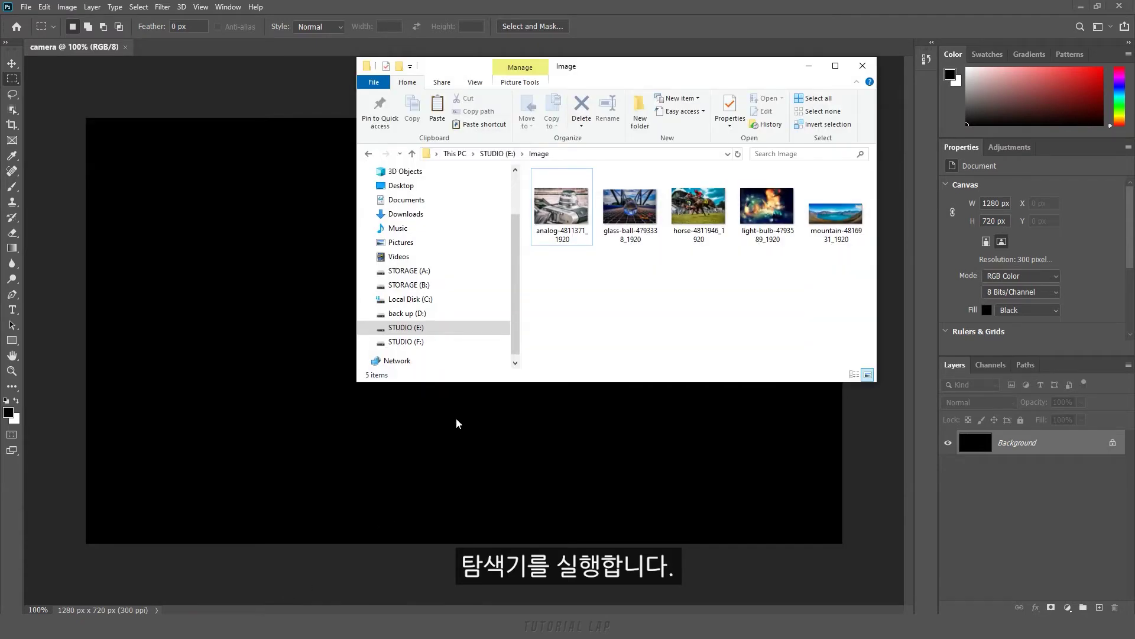
pyautogui.click(562, 224)
pyautogui.moveTo(563, 223); pyautogui.dragTo(277, 289)
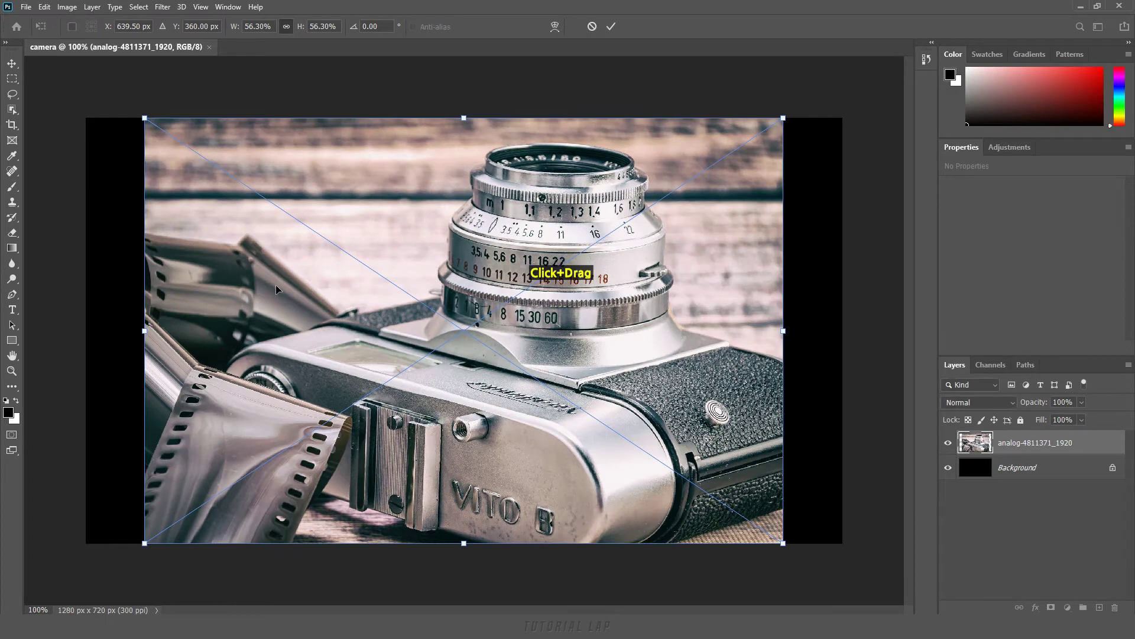
pyautogui.click(610, 27)
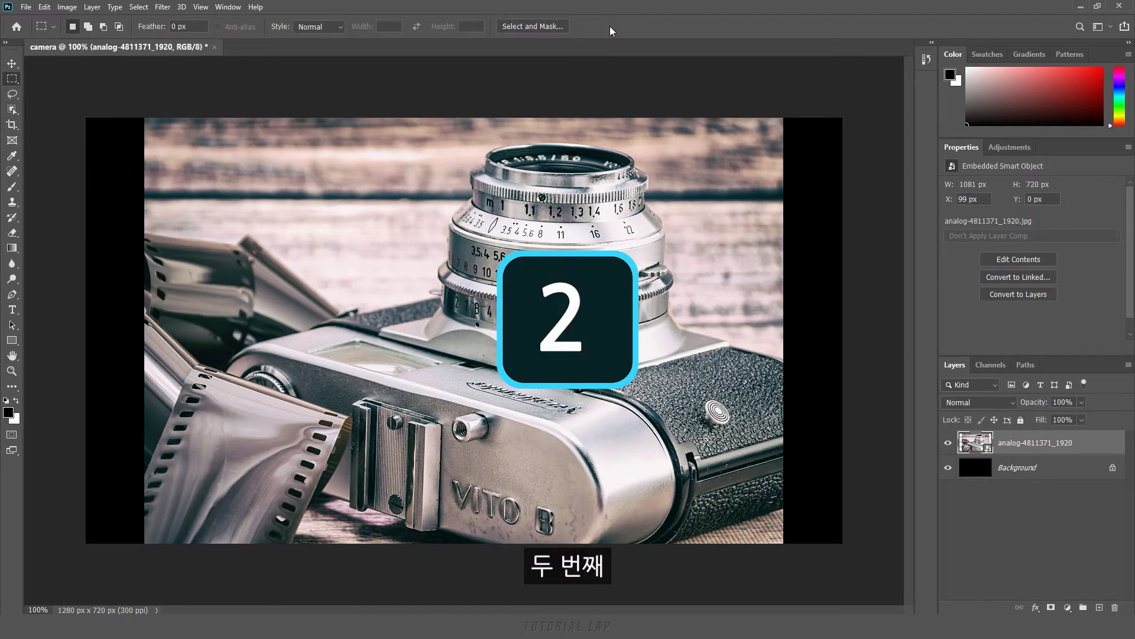
pyautogui.click(26, 7)
pyautogui.click(58, 24)
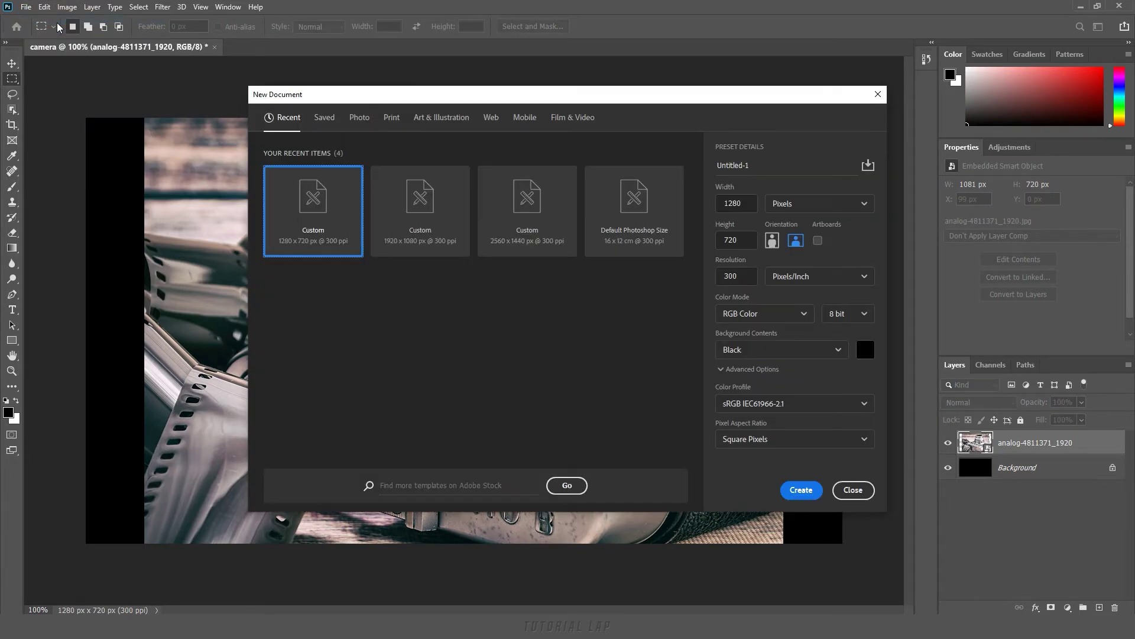
# Step: Start from the 1920 × 1080 preset, name it Mable, at 300 resolution
pyautogui.click(412, 206)
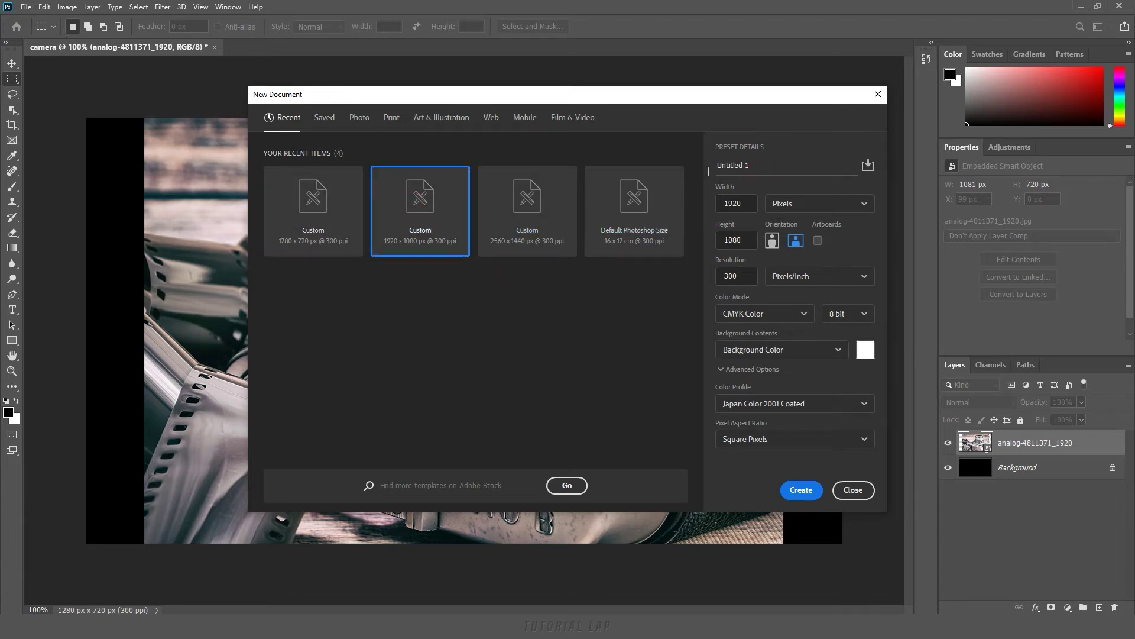
pyautogui.click(763, 166)
pyautogui.write('Mable')
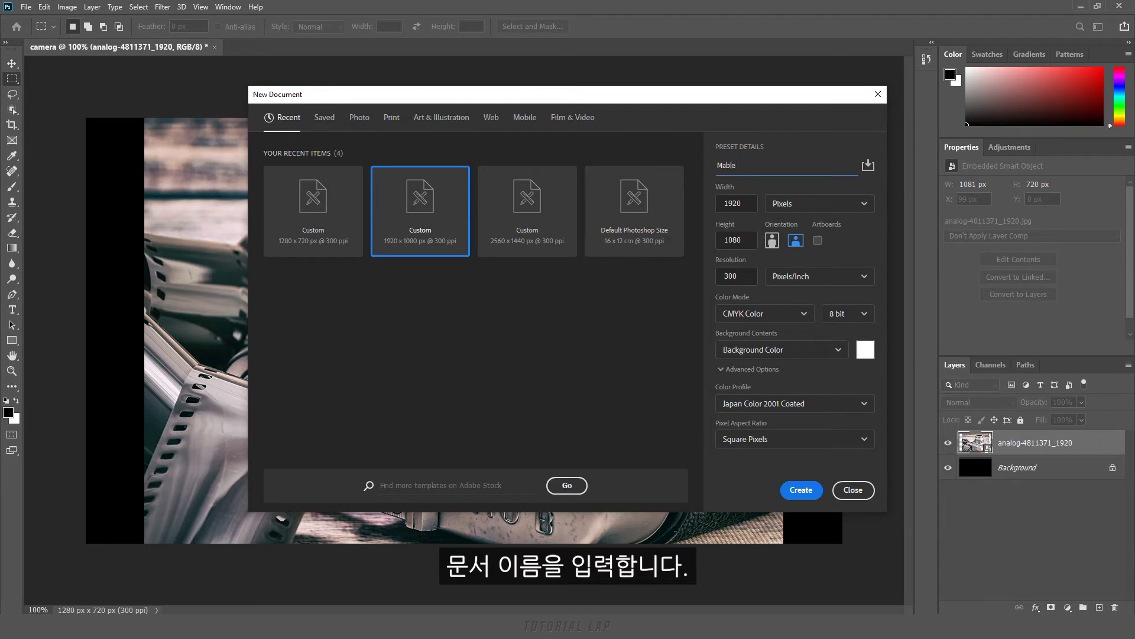
pyautogui.moveTo(747, 203); pyautogui.dragTo(721, 204)
pyautogui.moveTo(742, 240); pyautogui.dragTo(718, 243)
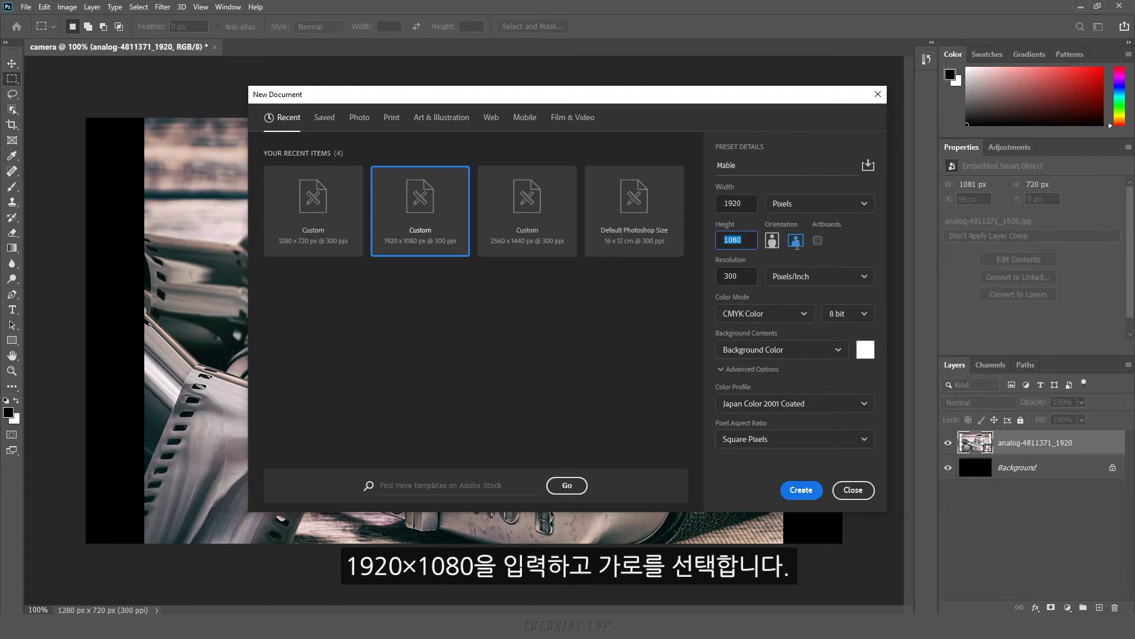
pyautogui.click(796, 241)
pyautogui.moveTo(748, 276); pyautogui.dragTo(706, 280)
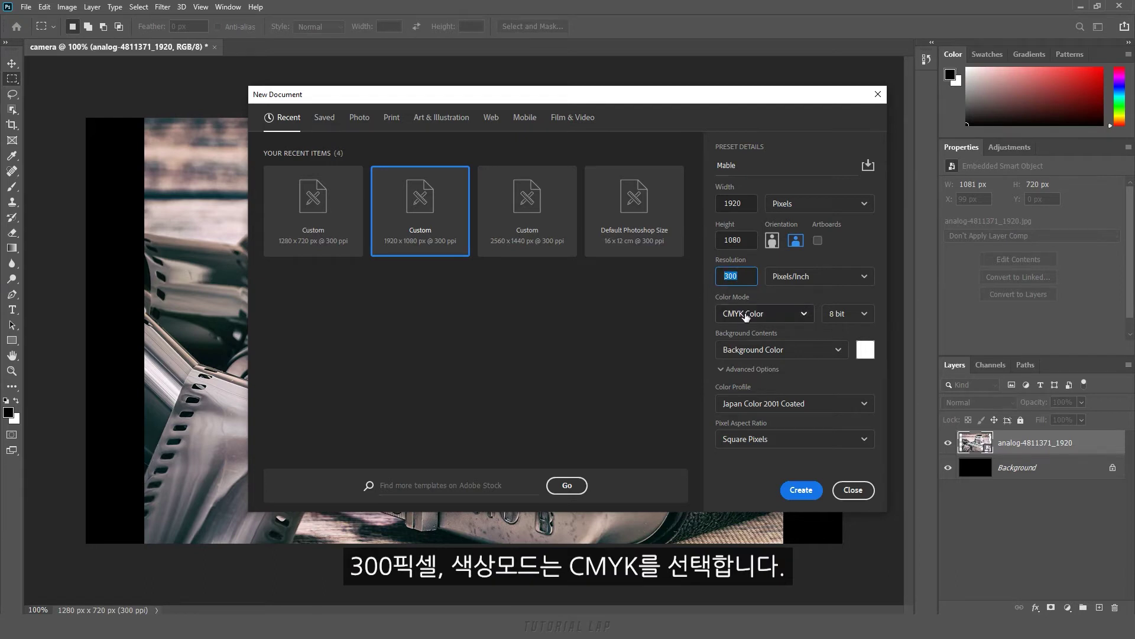
# Step: Choose CMYK Color mode with Background Color as the contents
pyautogui.click(745, 317)
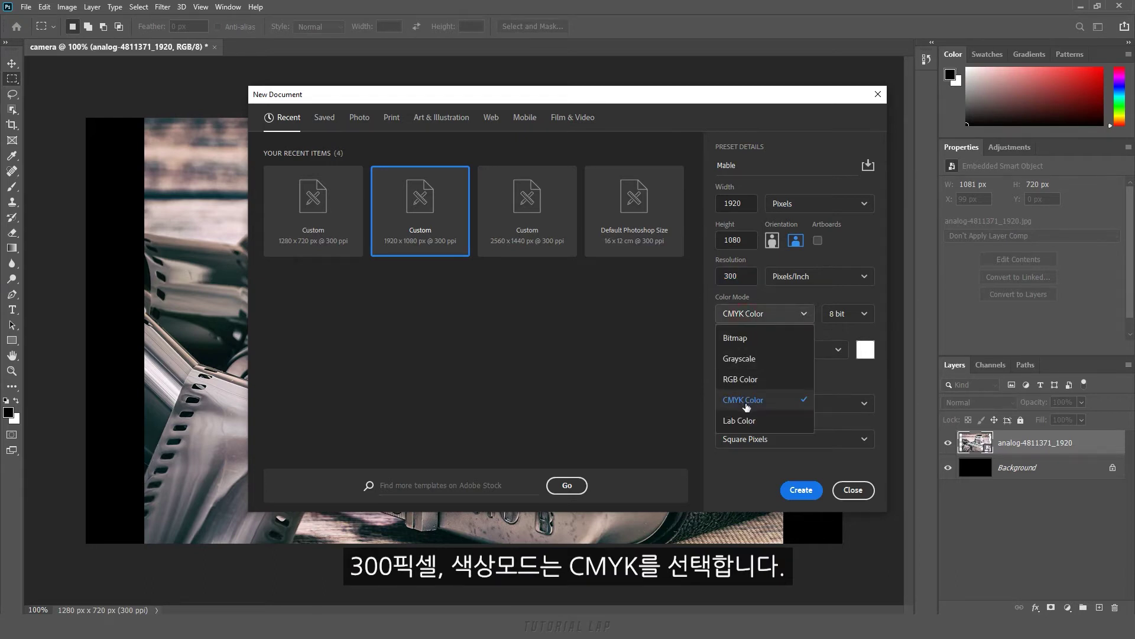
pyautogui.click(745, 403)
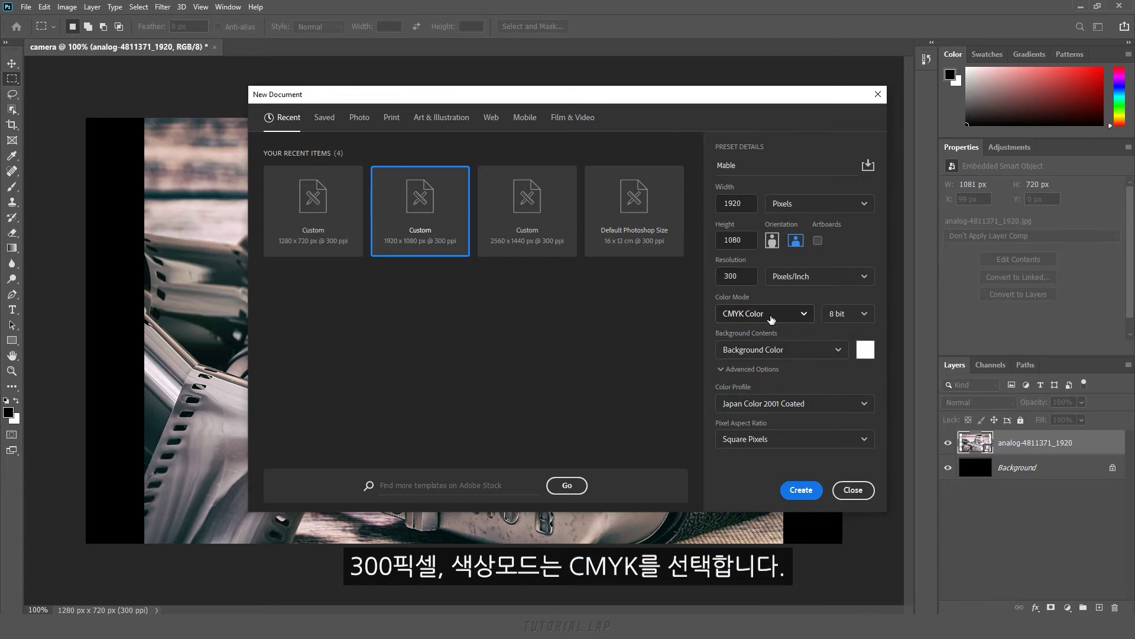
pyautogui.click(771, 350)
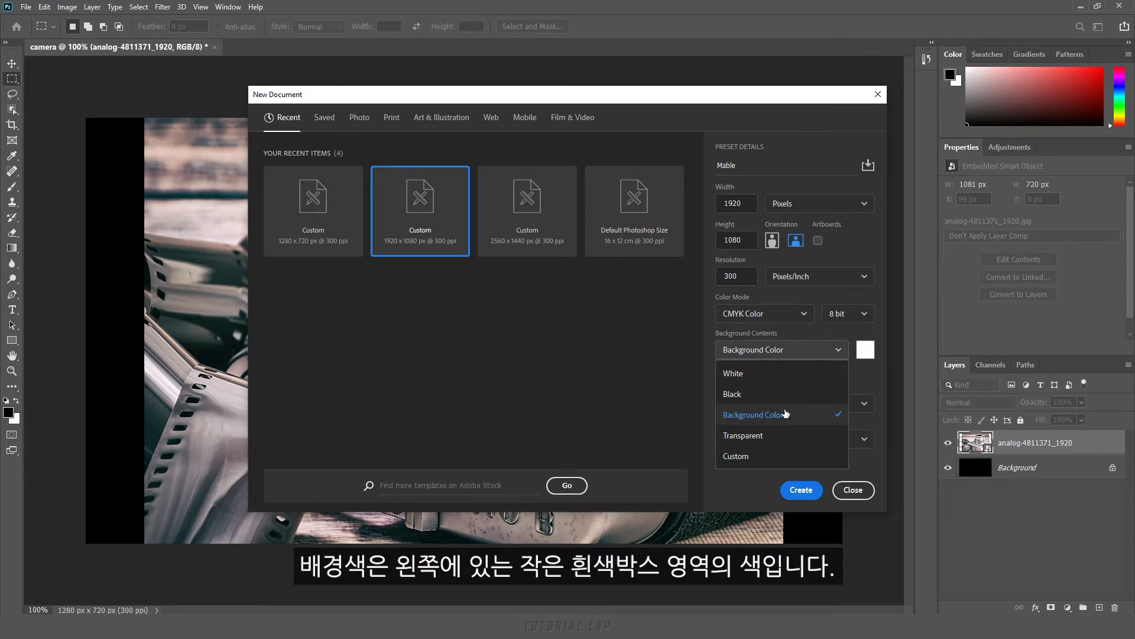
pyautogui.click(776, 417)
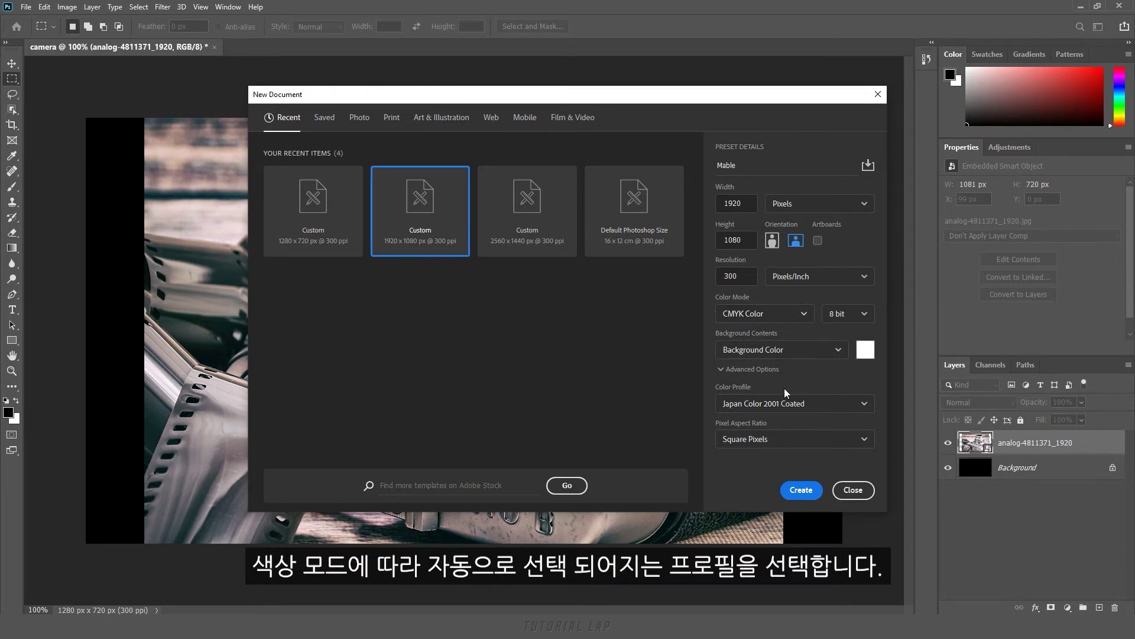
# Step: Choose the Working CMYK Japan Color 2001 Coated profile and create the Mable document
pyautogui.click(785, 407)
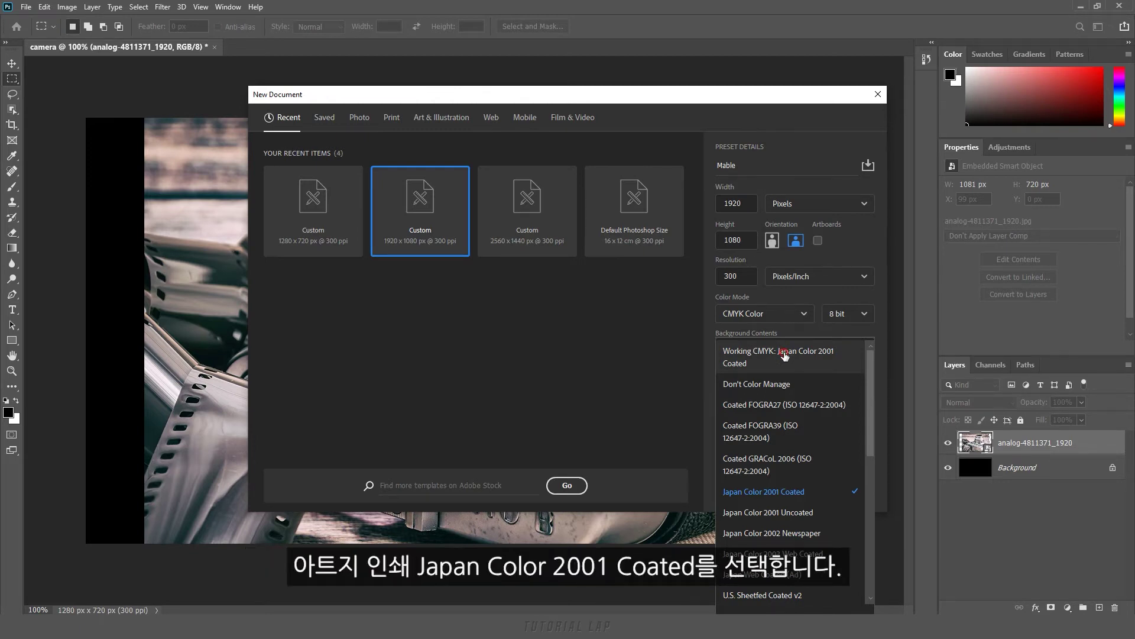
pyautogui.click(784, 355)
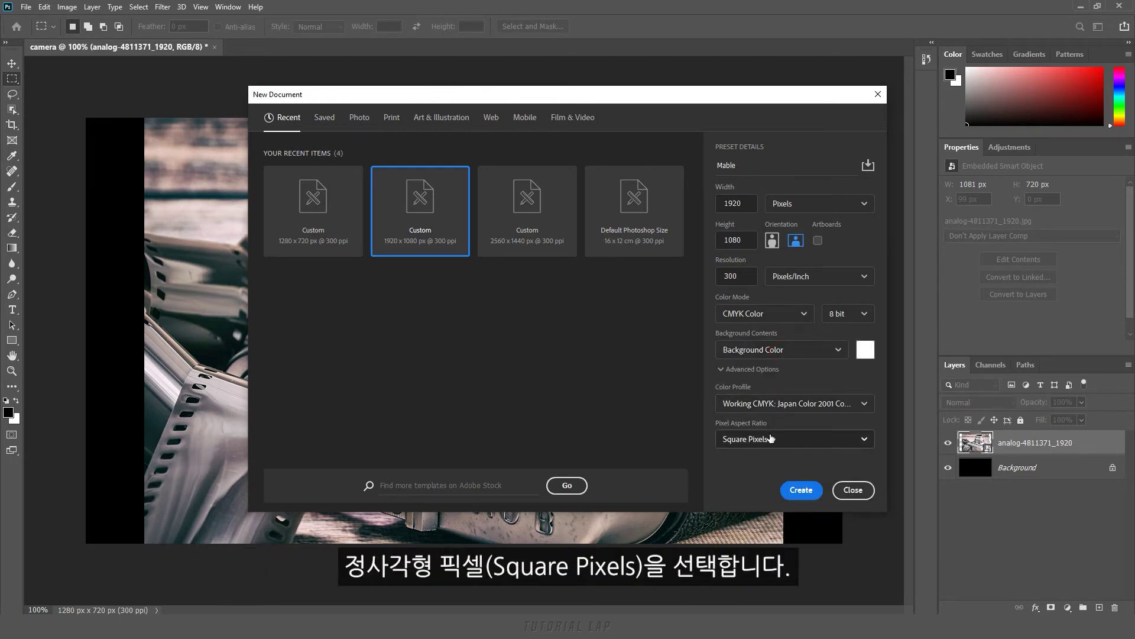
pyautogui.click(799, 489)
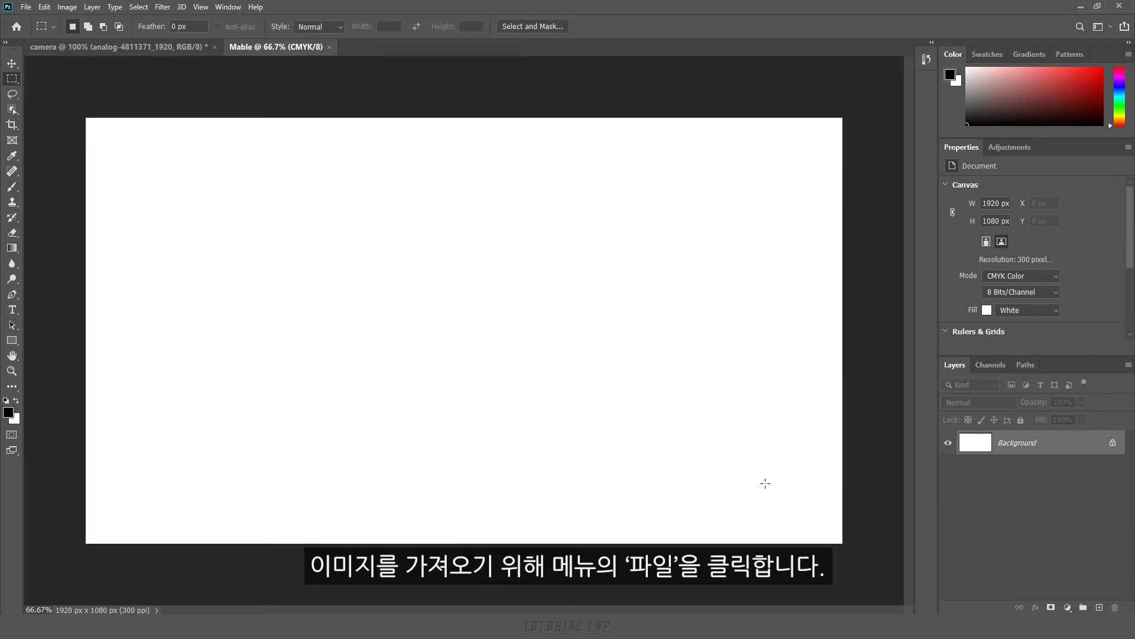
# Step: Place Embedded glass-ball-4793338_1920 into Mable and commit its transform
pyautogui.click(26, 8)
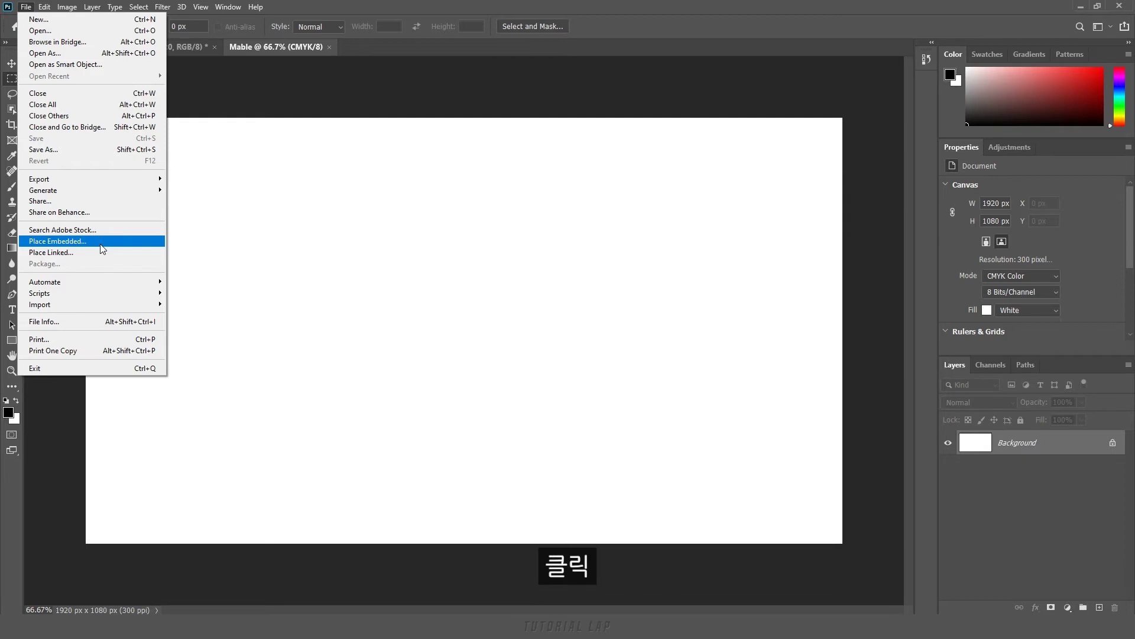
pyautogui.click(101, 243)
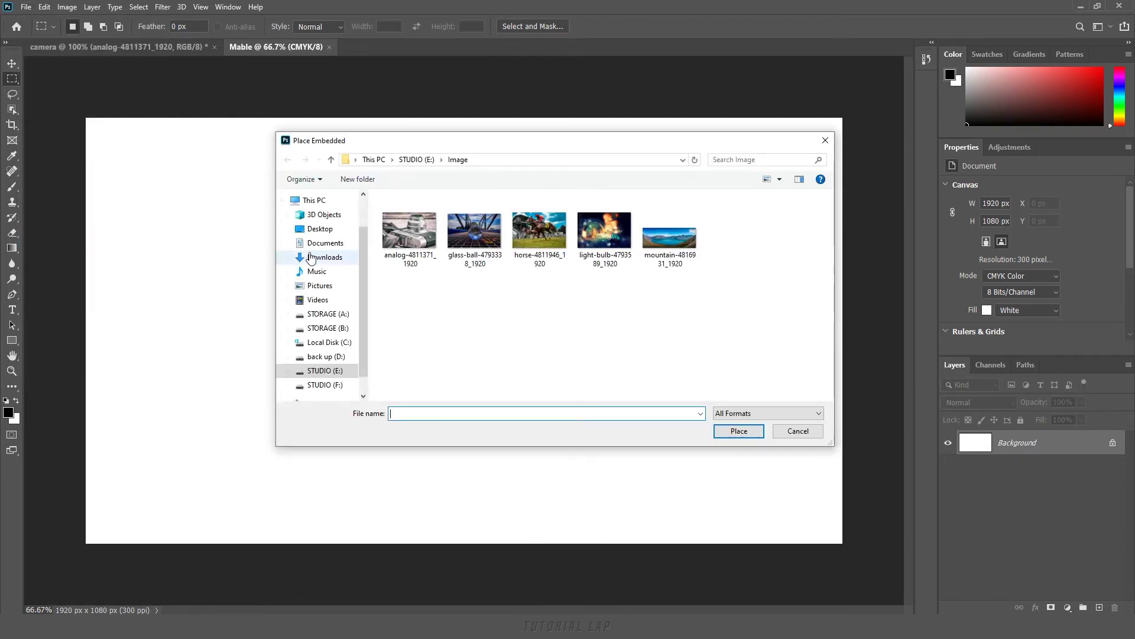
pyautogui.click(471, 259)
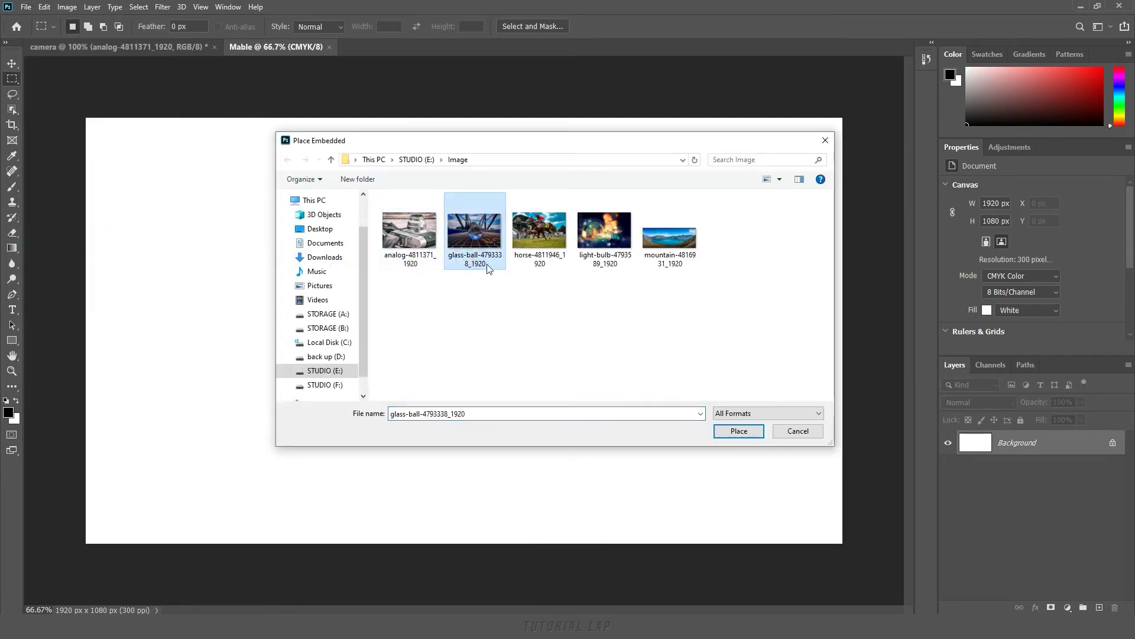
pyautogui.click(735, 437)
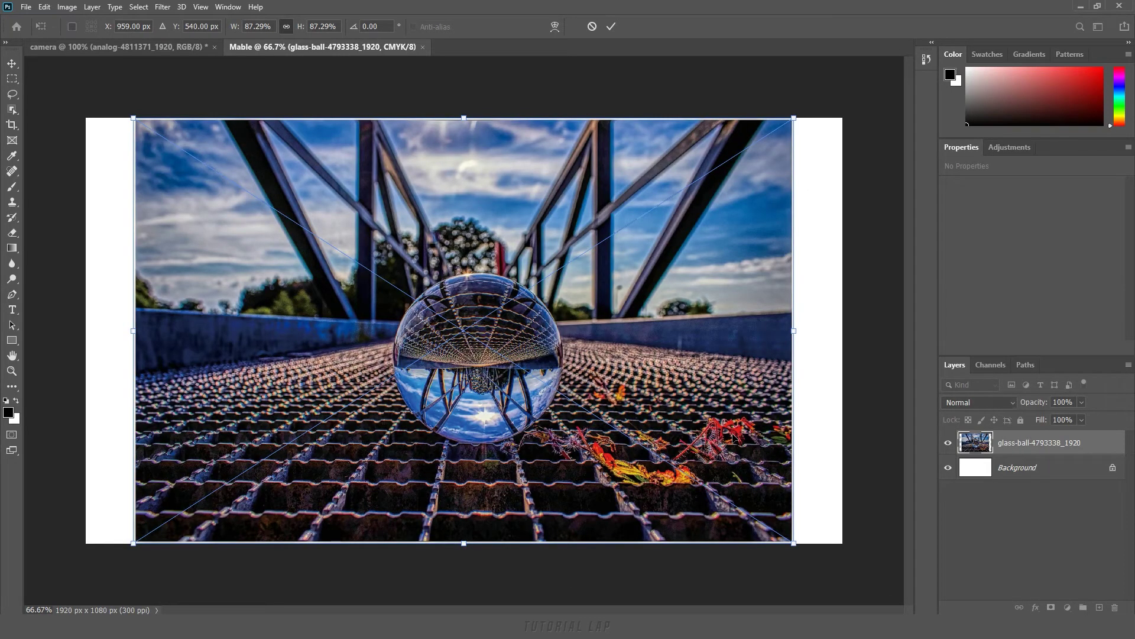
pyautogui.doubleClick(630, 348)
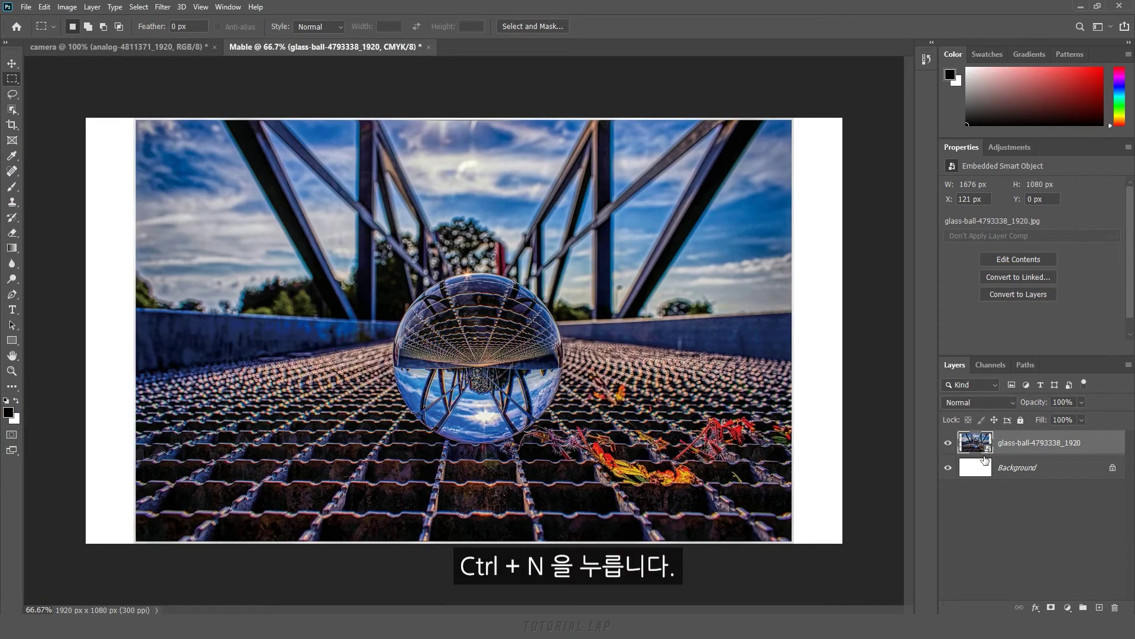
# Step: Start a new document from the 2560x1440 preset named Racing at 300 ppi
pyautogui.hotkey('ctrl', 'n')
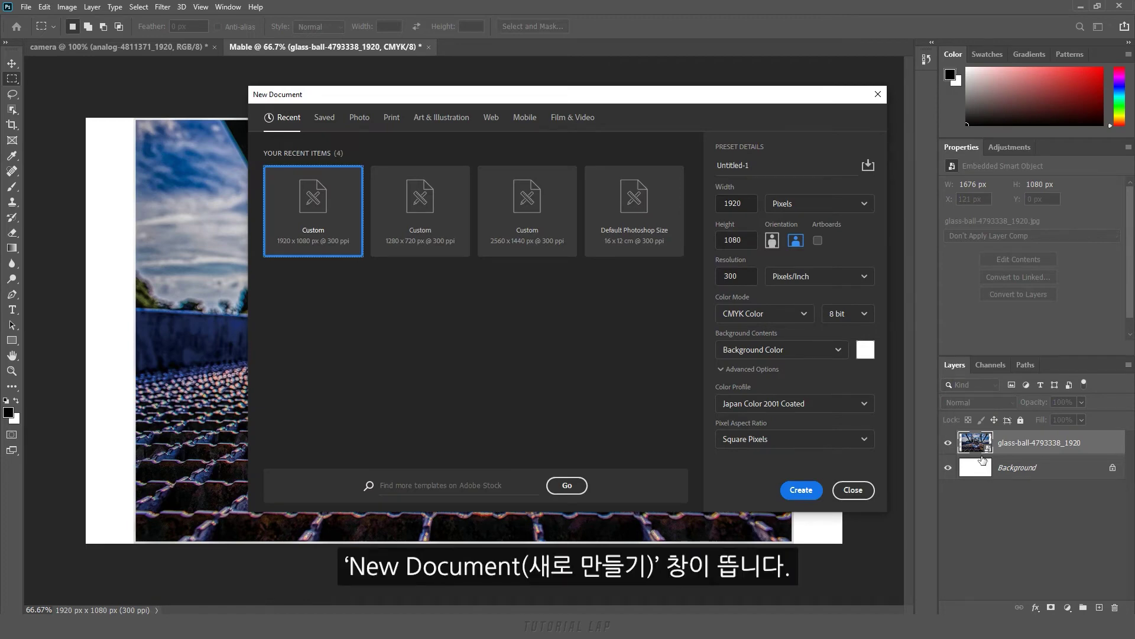
pyautogui.click(562, 221)
pyautogui.moveTo(785, 171); pyautogui.dragTo(686, 166)
pyautogui.write('Racing')
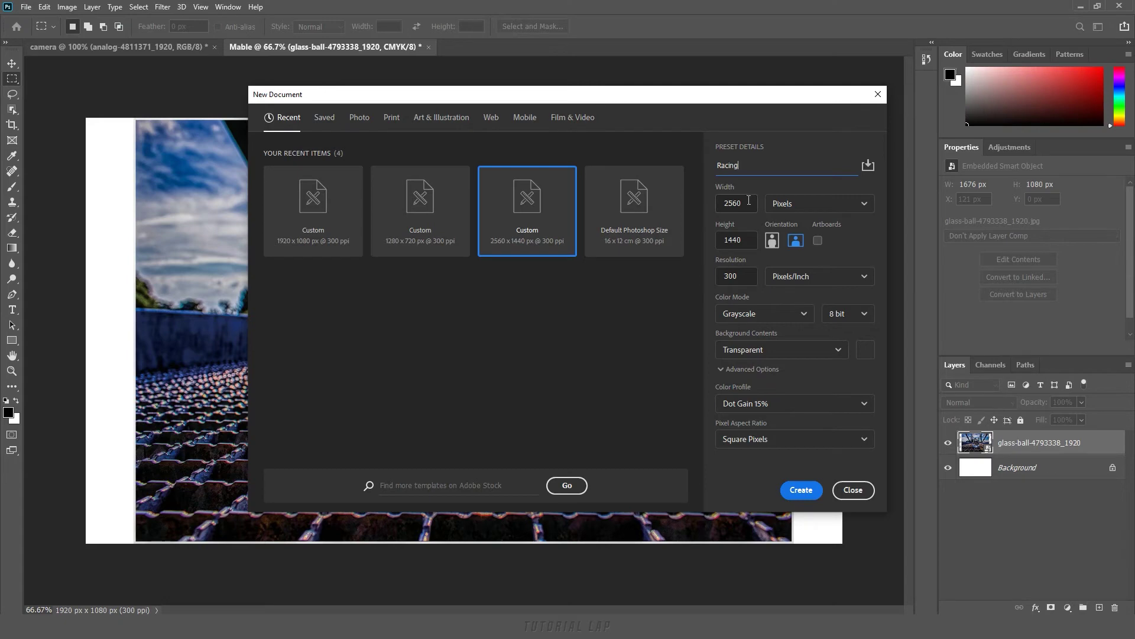
pyautogui.moveTo(749, 201); pyautogui.dragTo(712, 206)
pyautogui.doubleClick(747, 240)
pyautogui.doubleClick(746, 276)
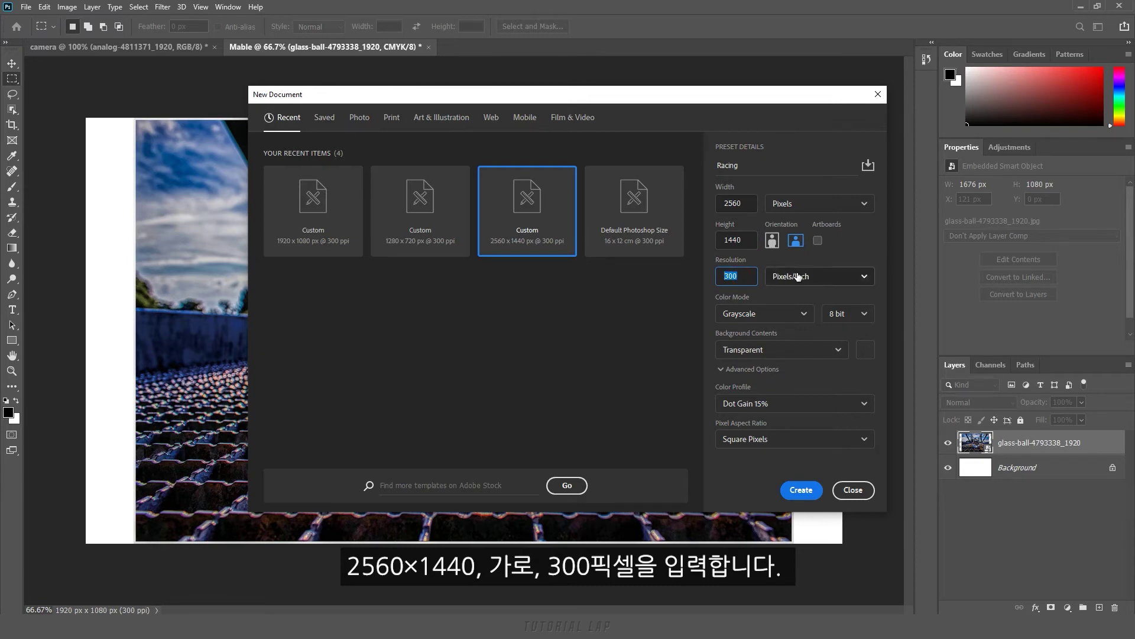
# Step: Choose Grayscale, Transparent background, Working Gray Dot Gain 15%, and create the Racing document
pyautogui.click(784, 314)
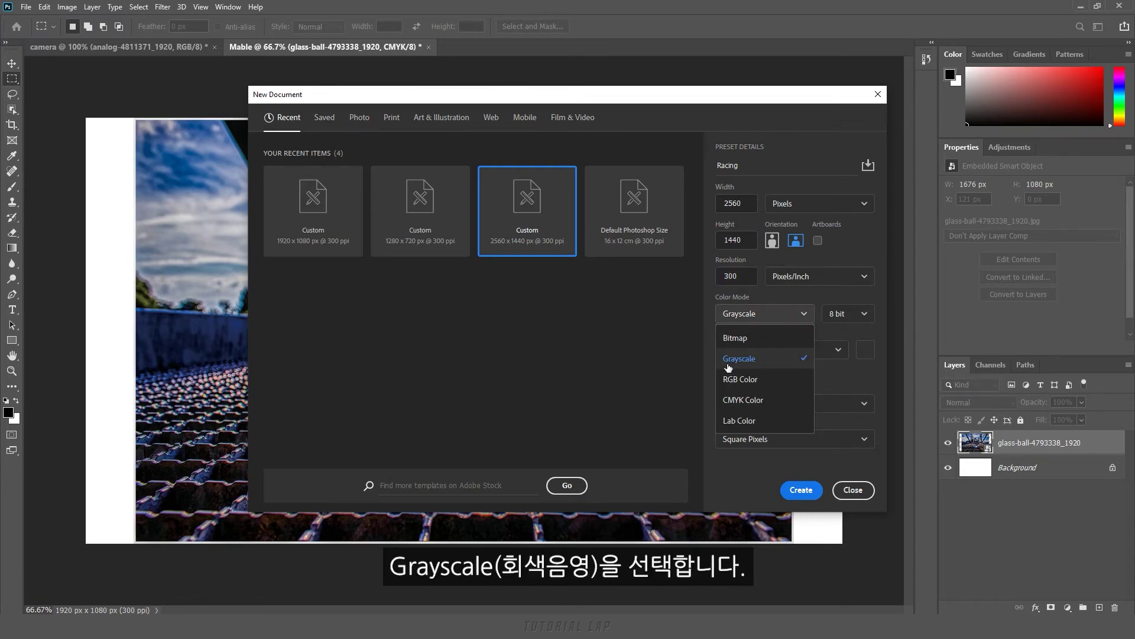
pyautogui.click(757, 365)
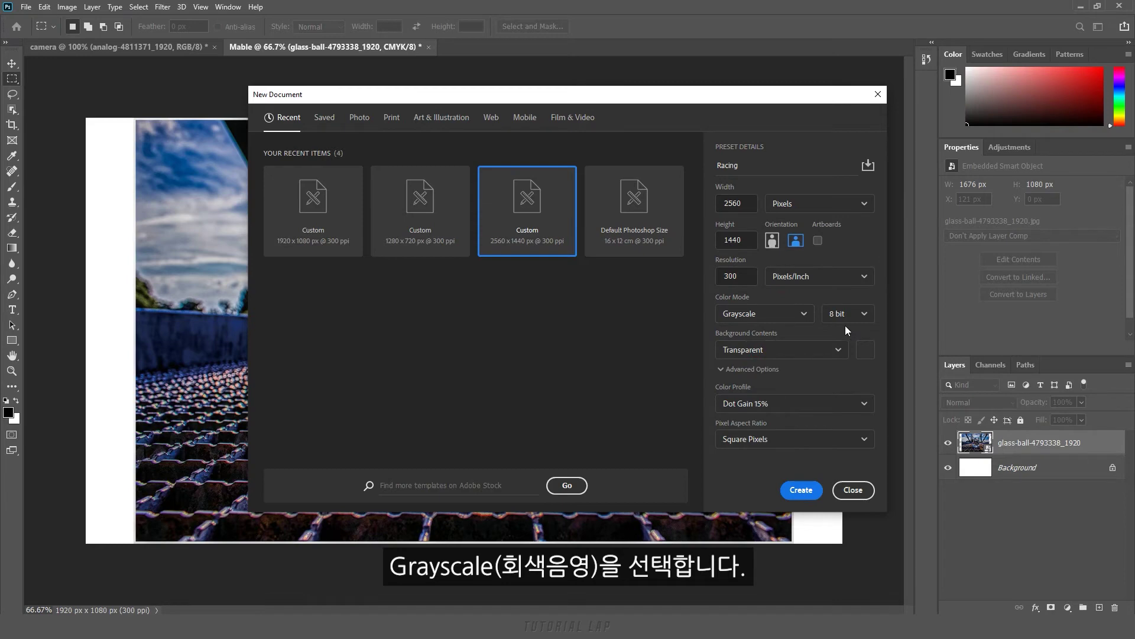
pyautogui.click(778, 350)
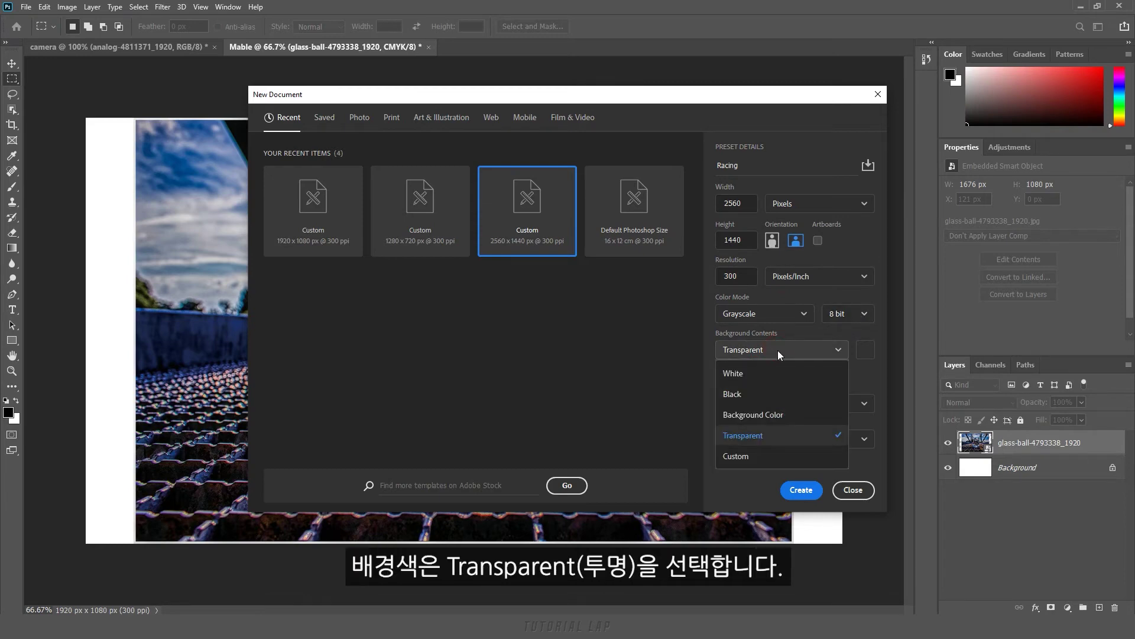
pyautogui.click(761, 436)
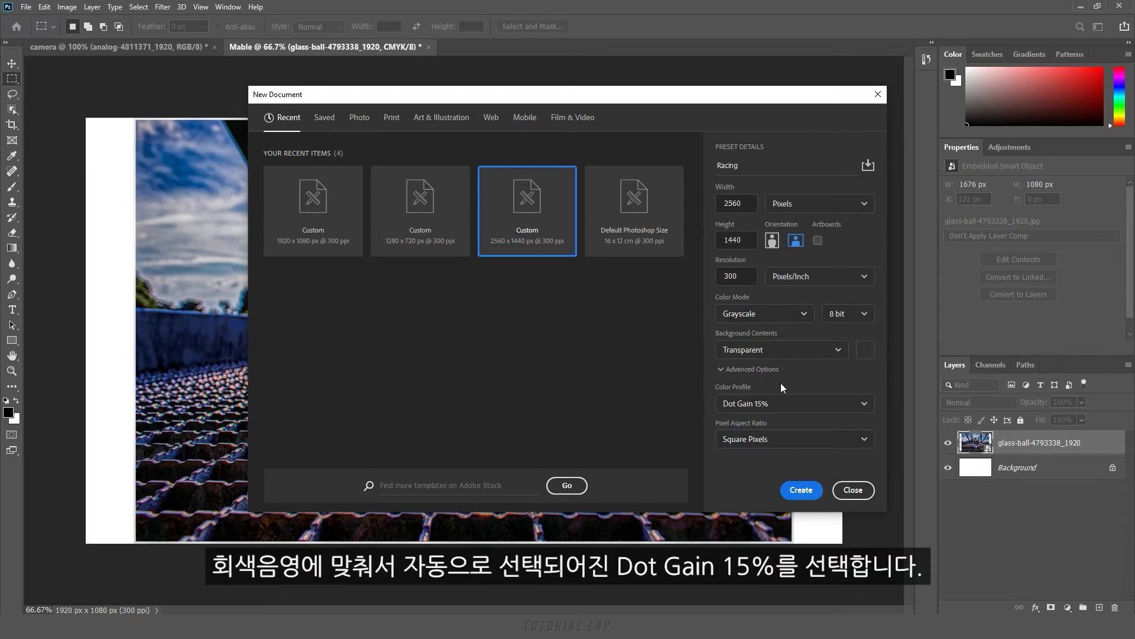
pyautogui.click(785, 405)
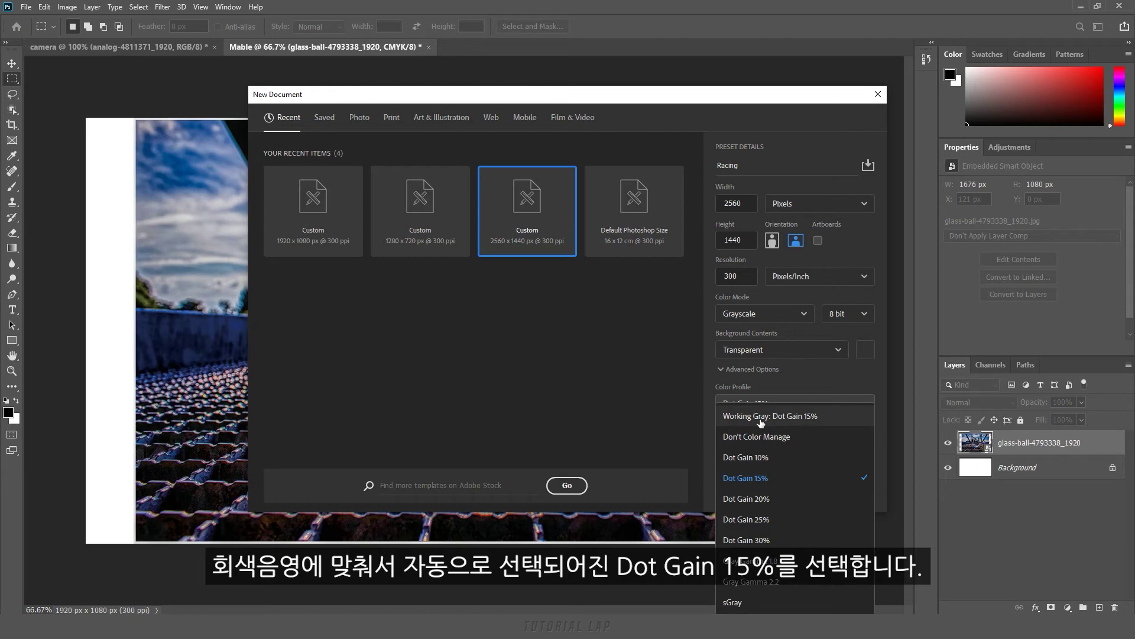
pyautogui.click(796, 421)
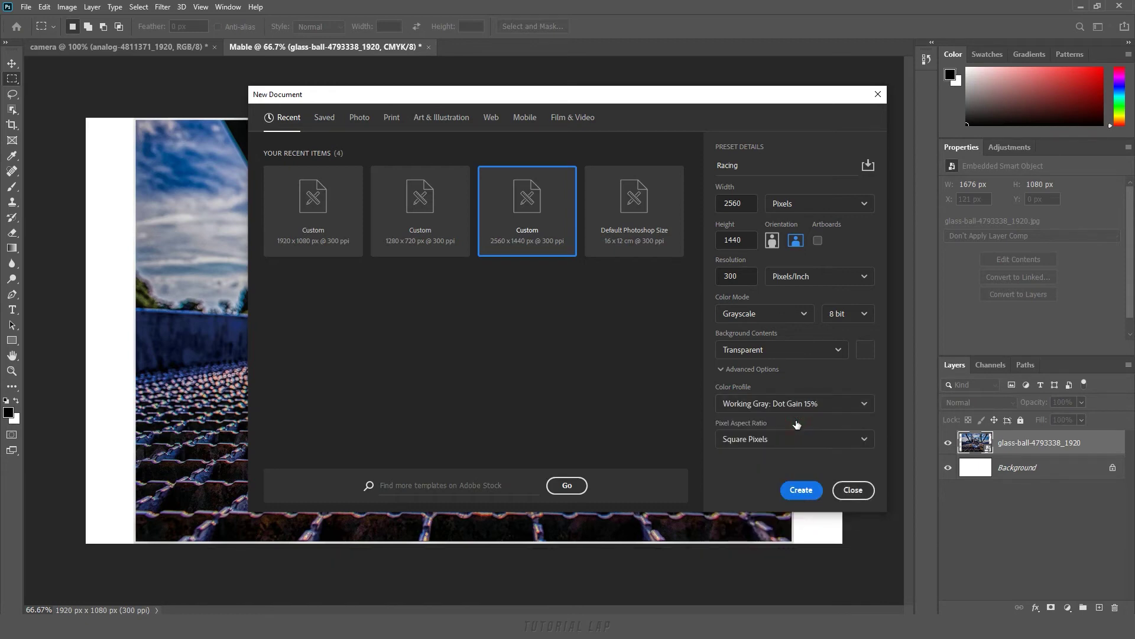
pyautogui.click(796, 491)
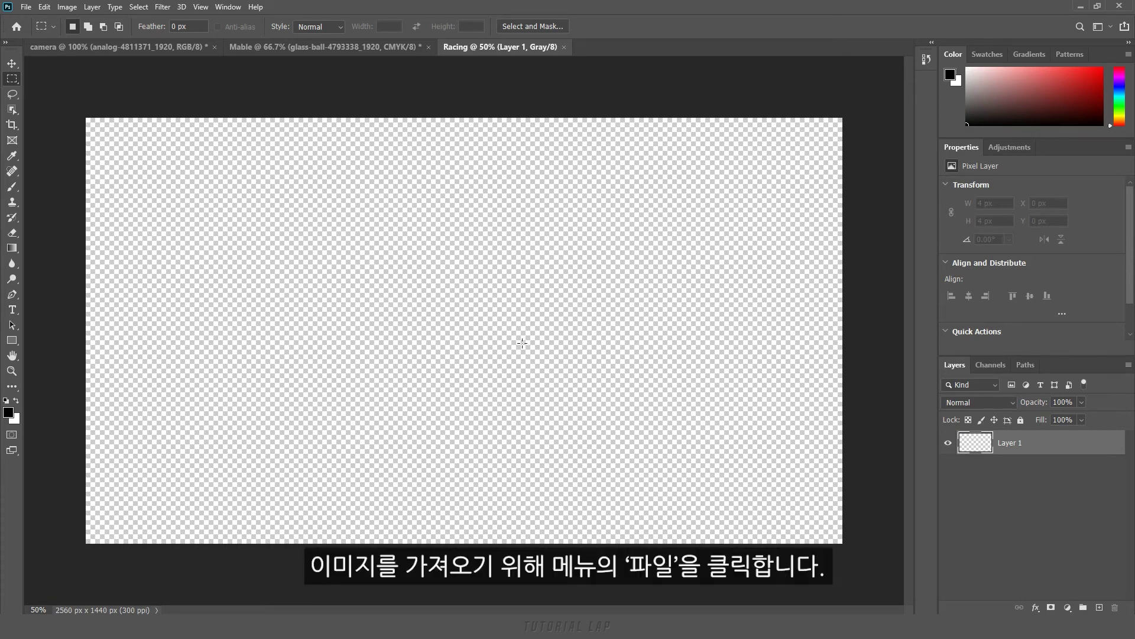
# Step: Place Linked the horse-4811946_1920 photo into Racing and confirm its placement
pyautogui.click(26, 7)
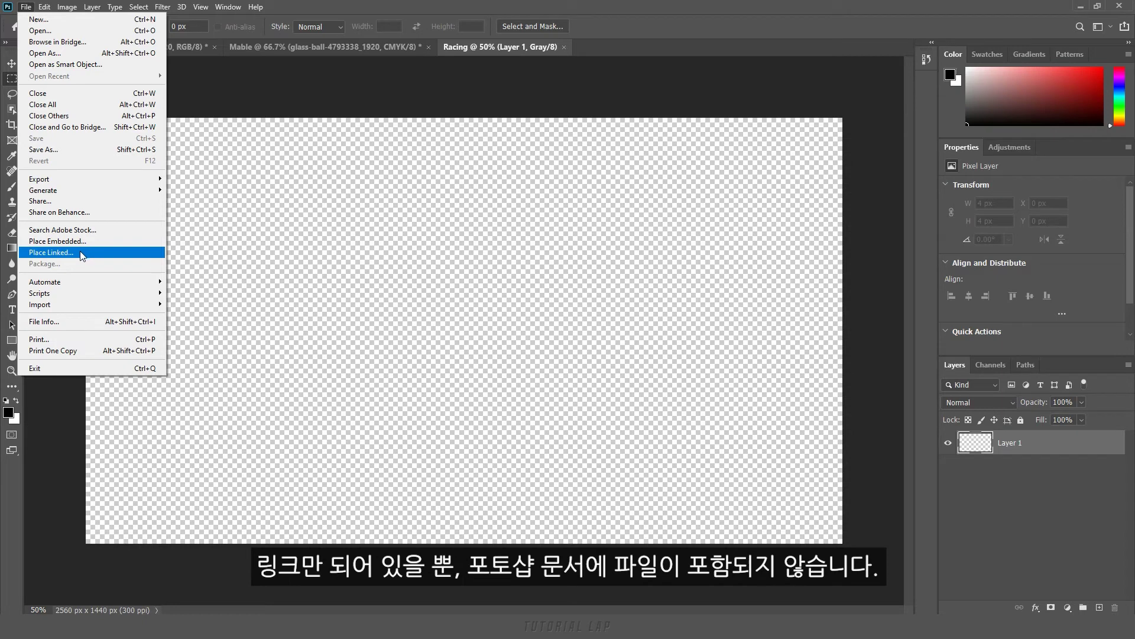
pyautogui.click(82, 253)
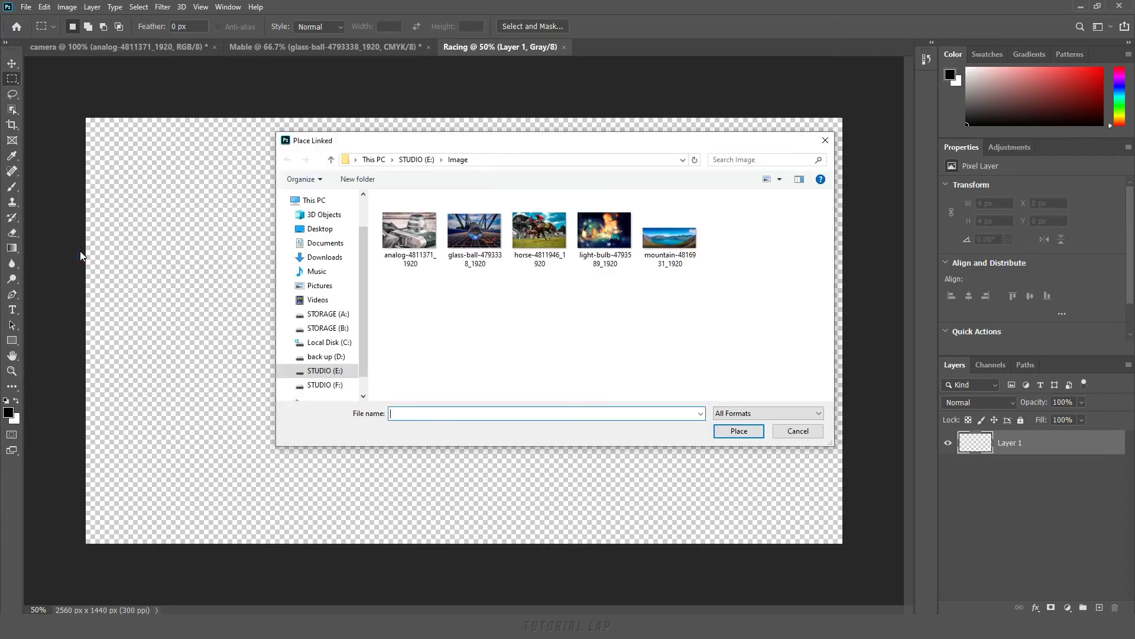
pyautogui.click(535, 243)
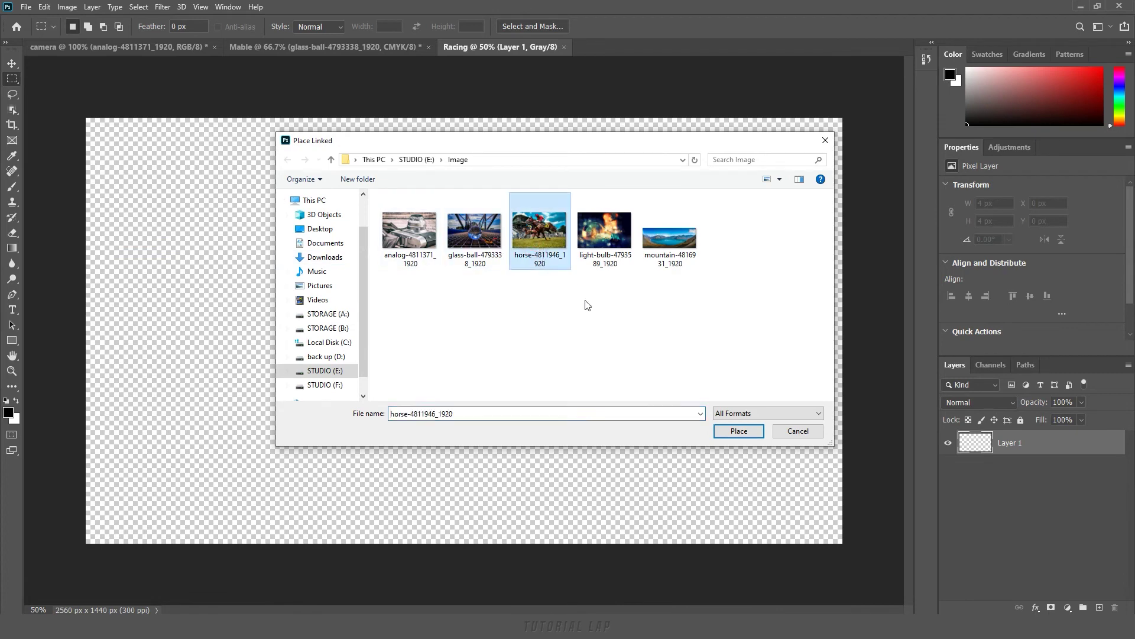
pyautogui.click(738, 432)
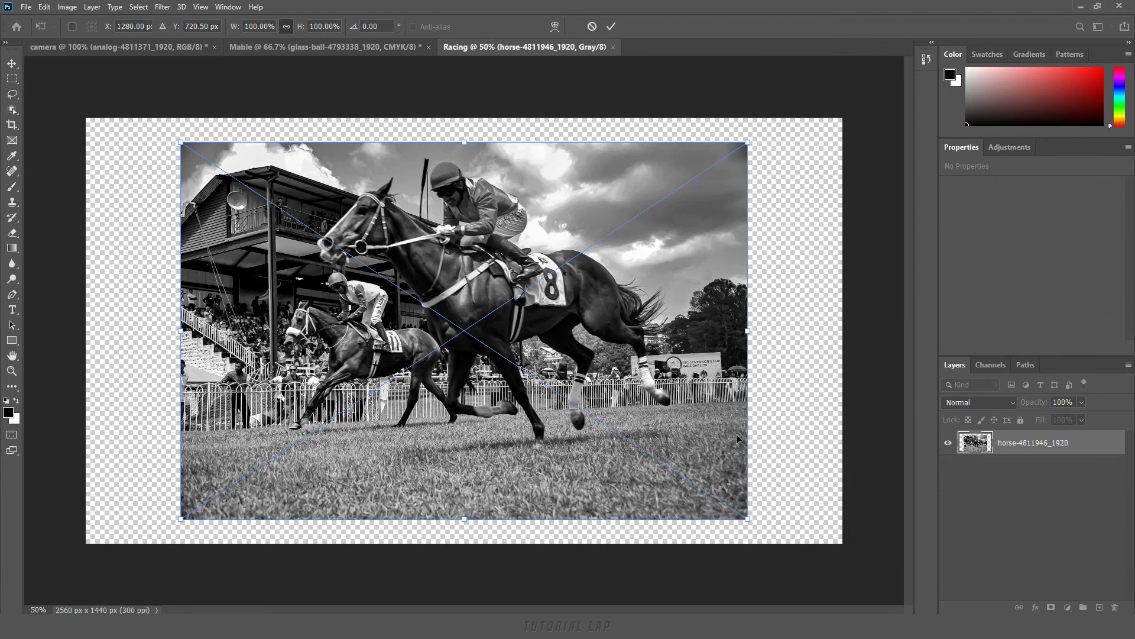
pyautogui.press('Return')
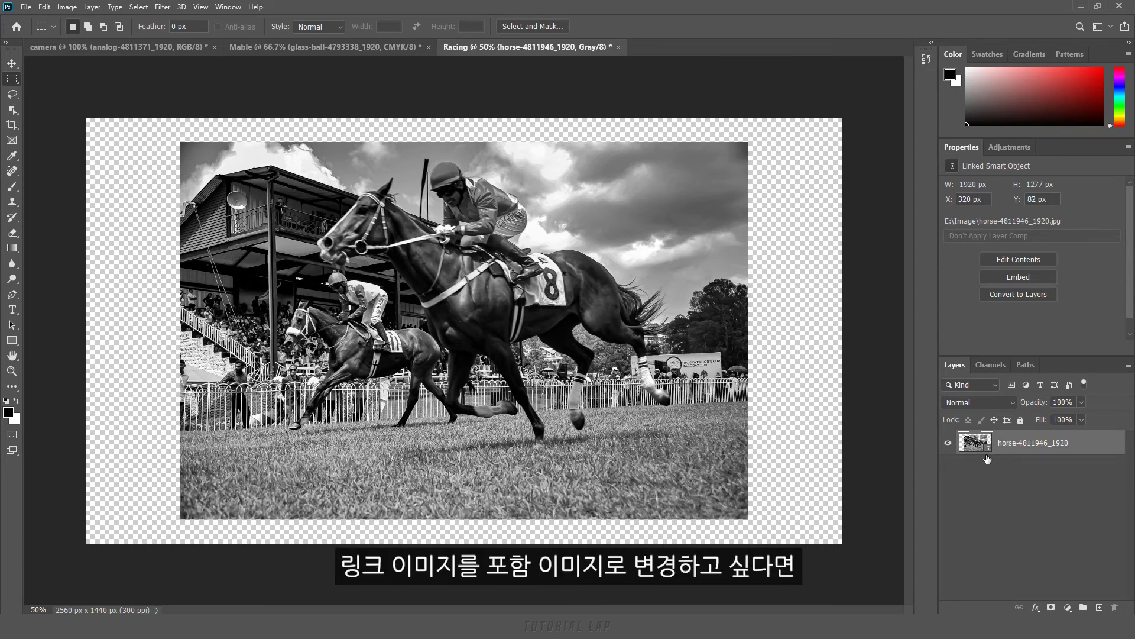
# Step: Choose Embed Linked from the horse layer's context menu in the Racing document
pyautogui.rightClick(1015, 445)
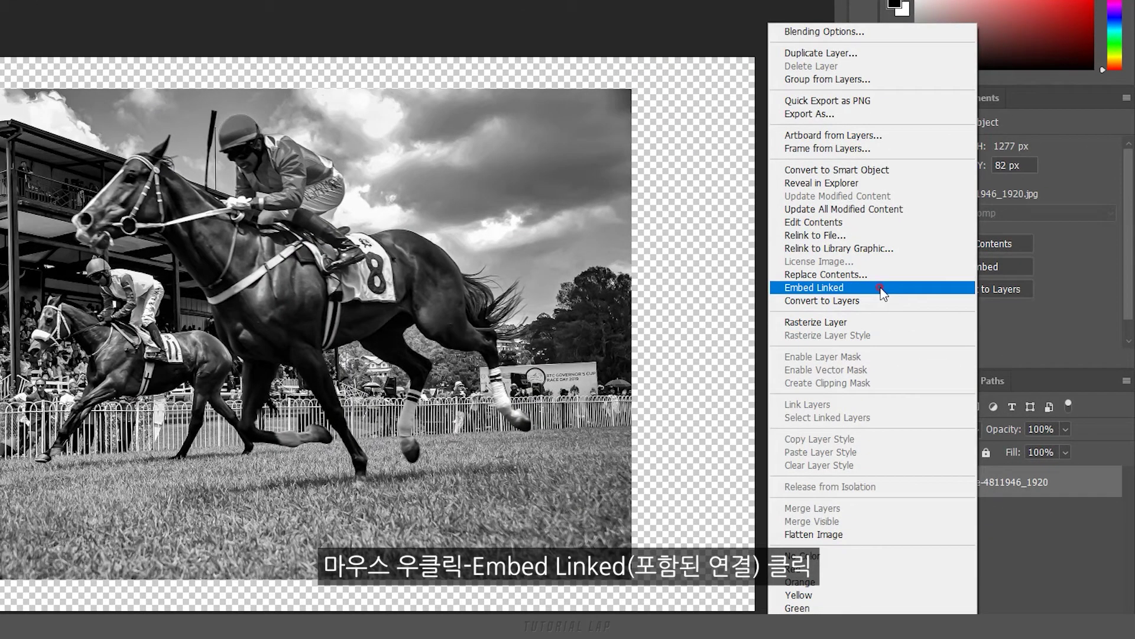
pyautogui.click(880, 288)
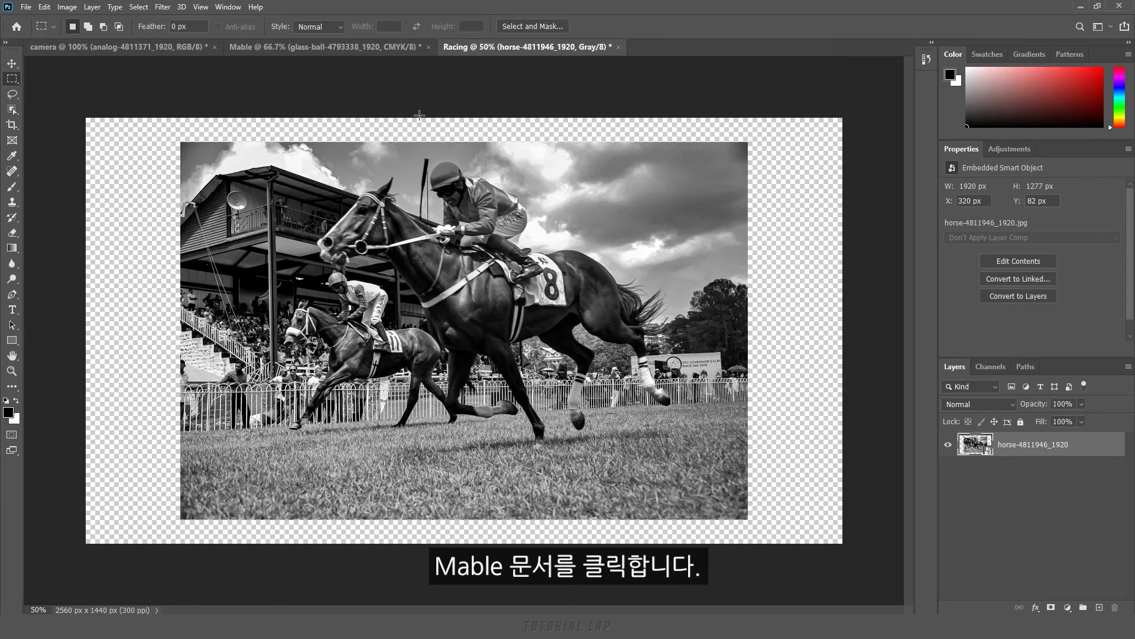
# Step: In Mable, link the glass-ball layer to glass-ball-4793338_1920.jpg in STUDIO (E:) > Image, replacing it
pyautogui.click(371, 49)
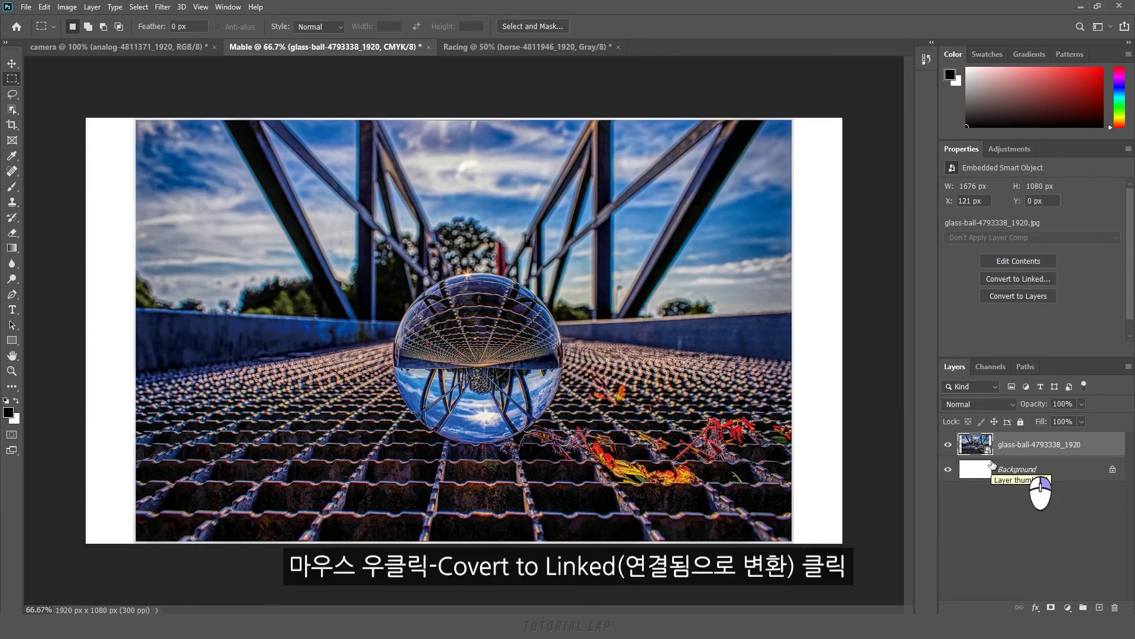
pyautogui.rightClick(1009, 446)
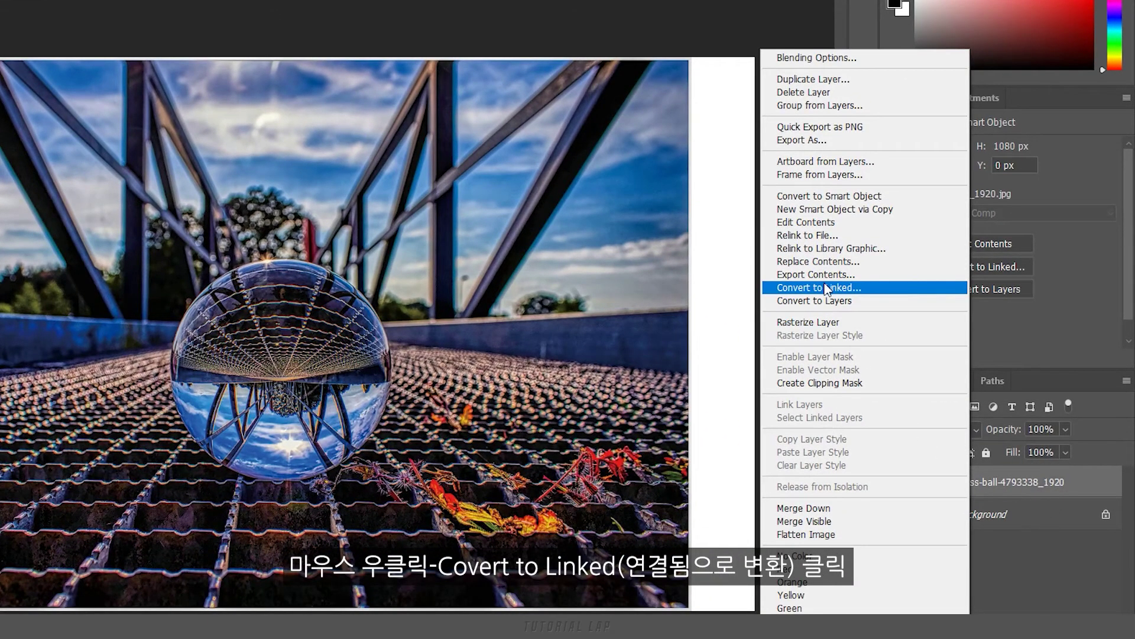
pyautogui.click(861, 289)
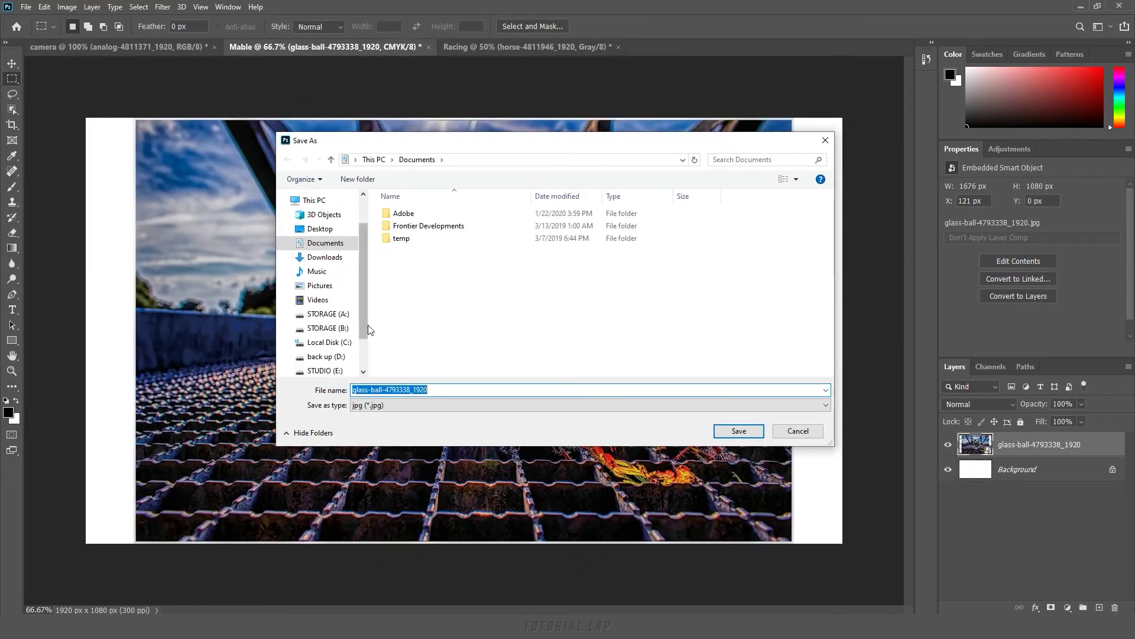
pyautogui.scroll(-2, 367, 331)
pyautogui.click(325, 324)
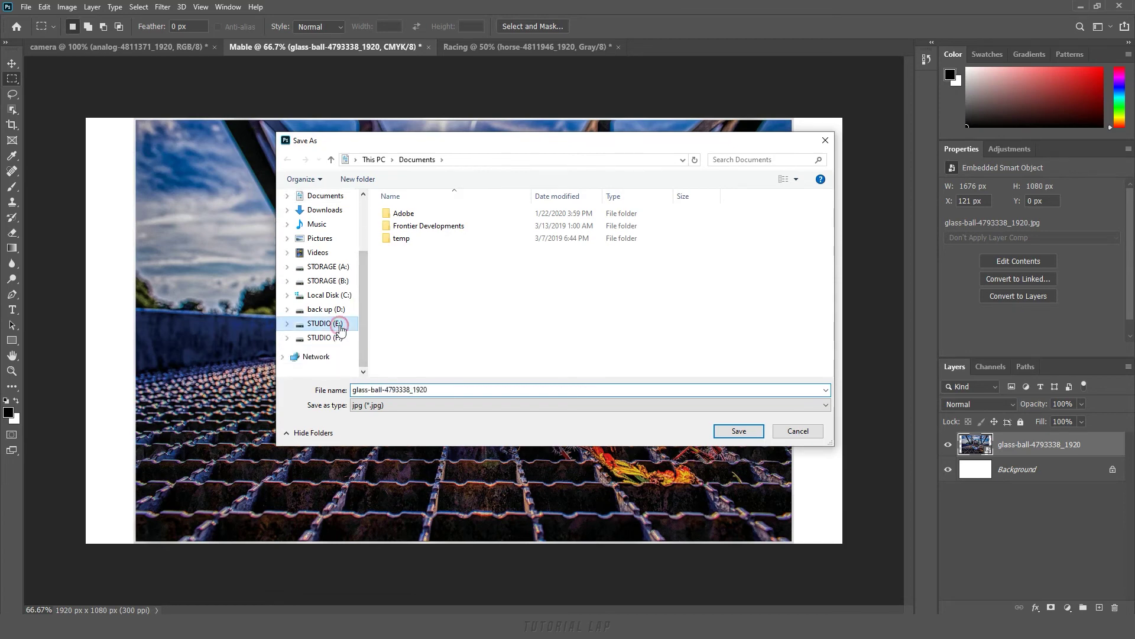
pyautogui.doubleClick(403, 213)
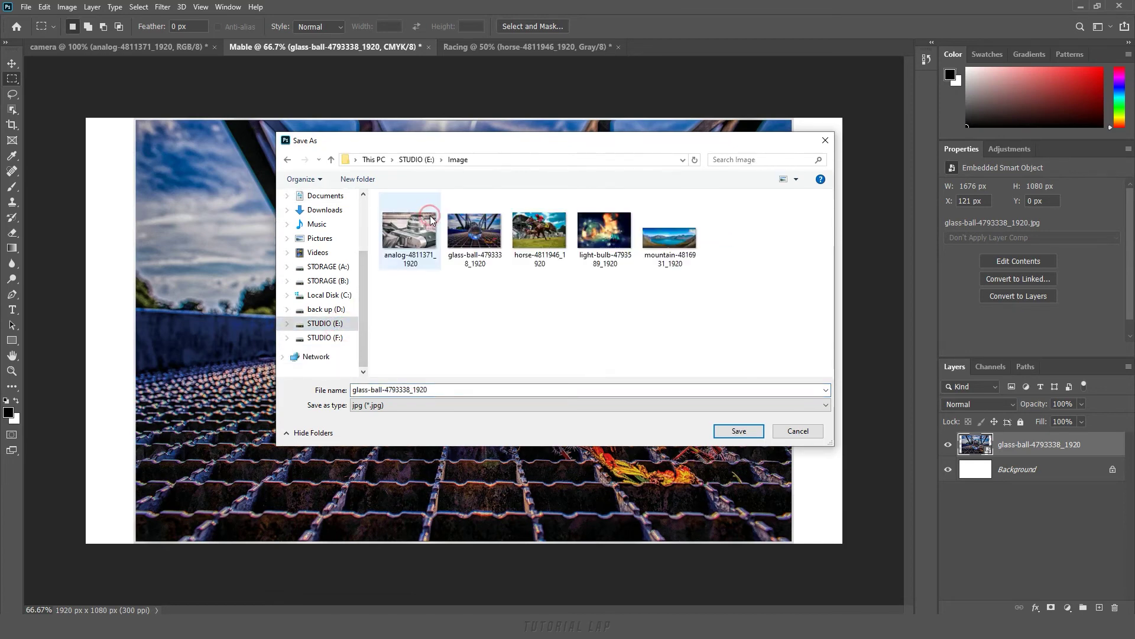
pyautogui.click(461, 236)
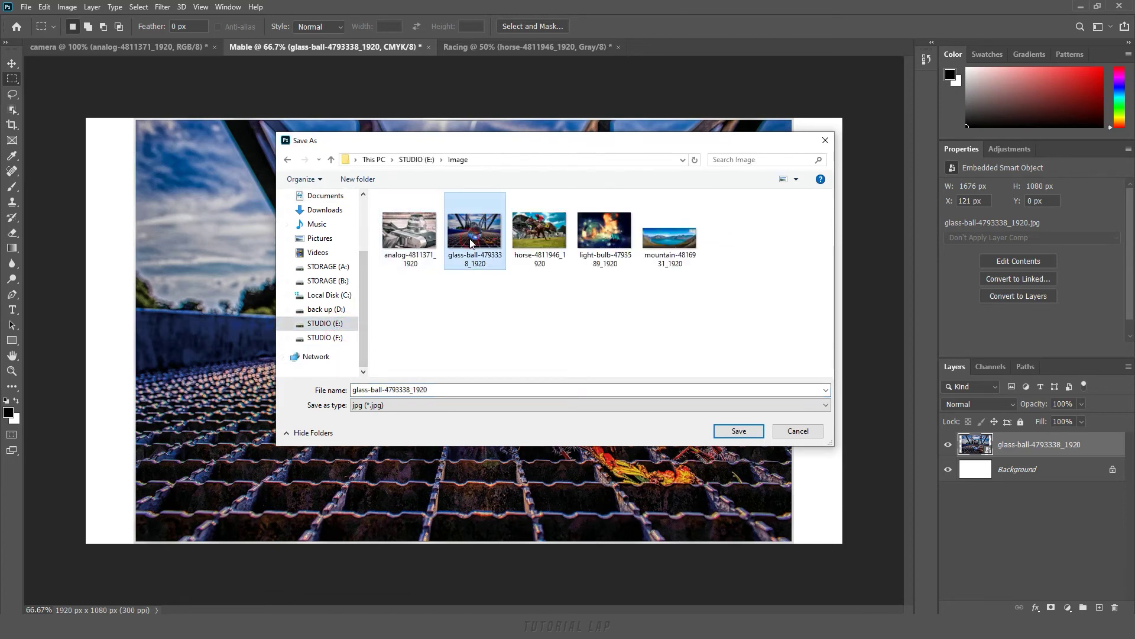
pyautogui.click(747, 436)
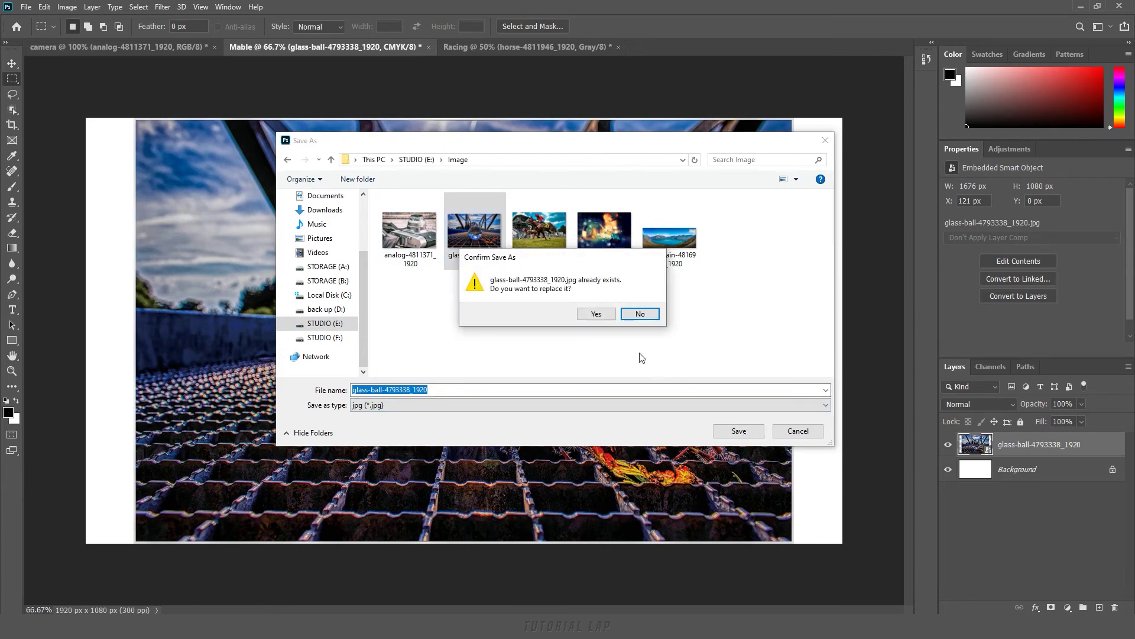
pyautogui.click(596, 315)
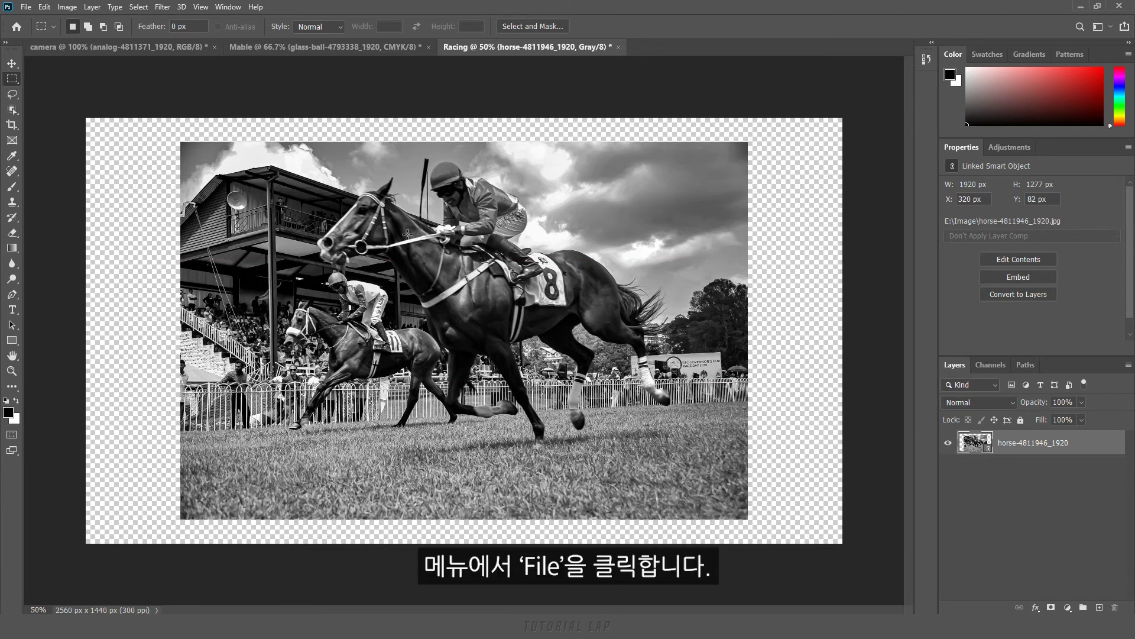
# Step: Save Racing as Racing.psd with Maximize Compatibility, then check it in the Image folder
pyautogui.click(25, 7)
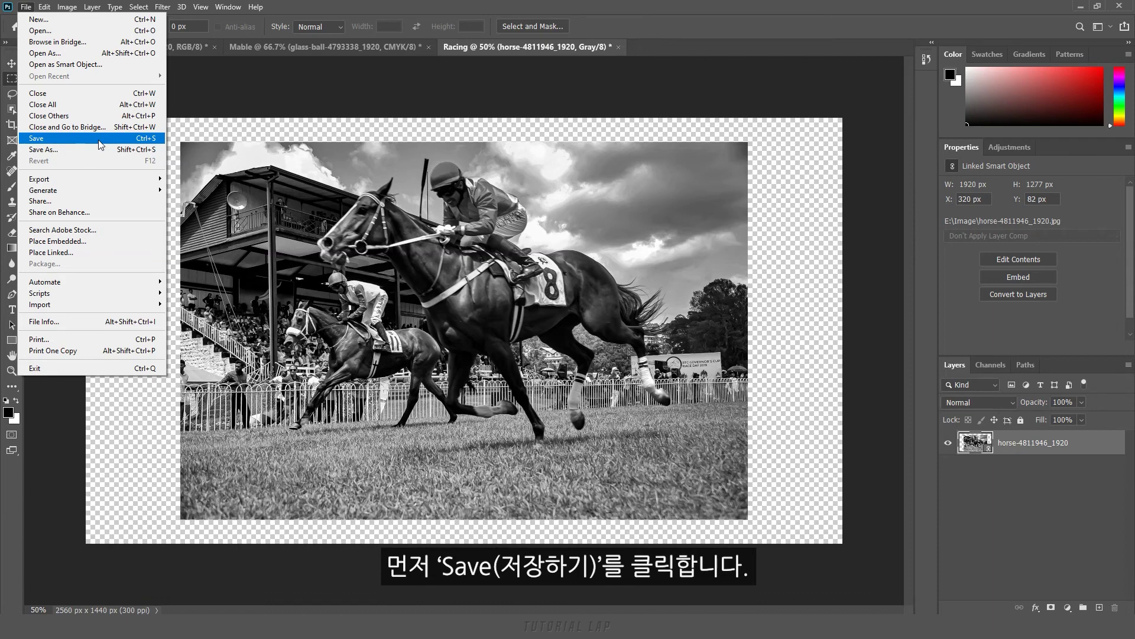
pyautogui.click(97, 140)
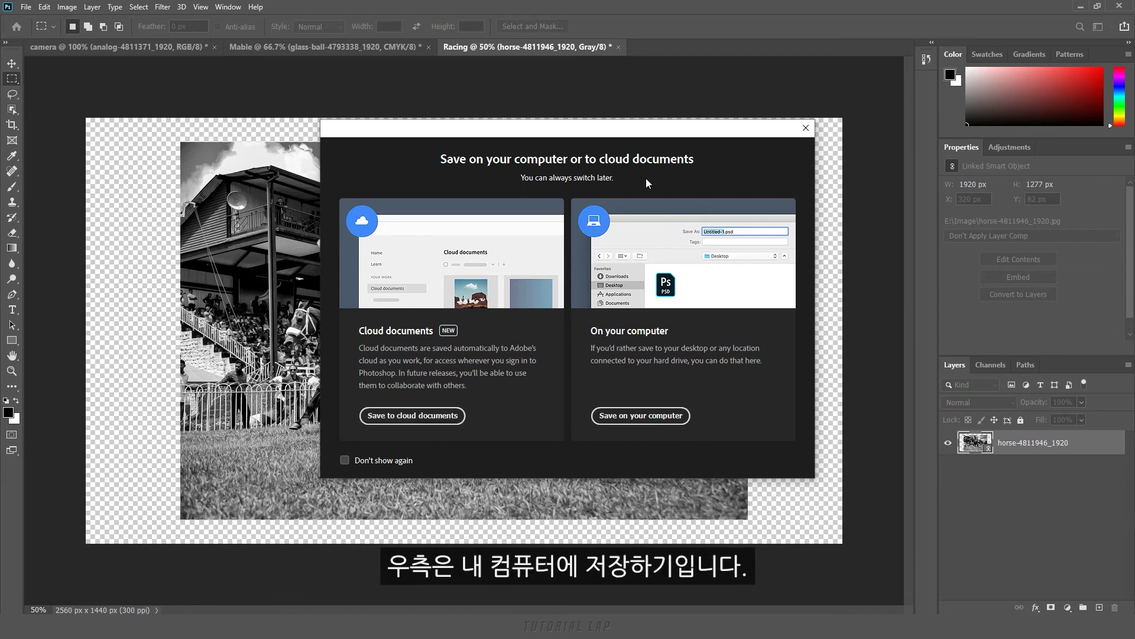
pyautogui.click(642, 416)
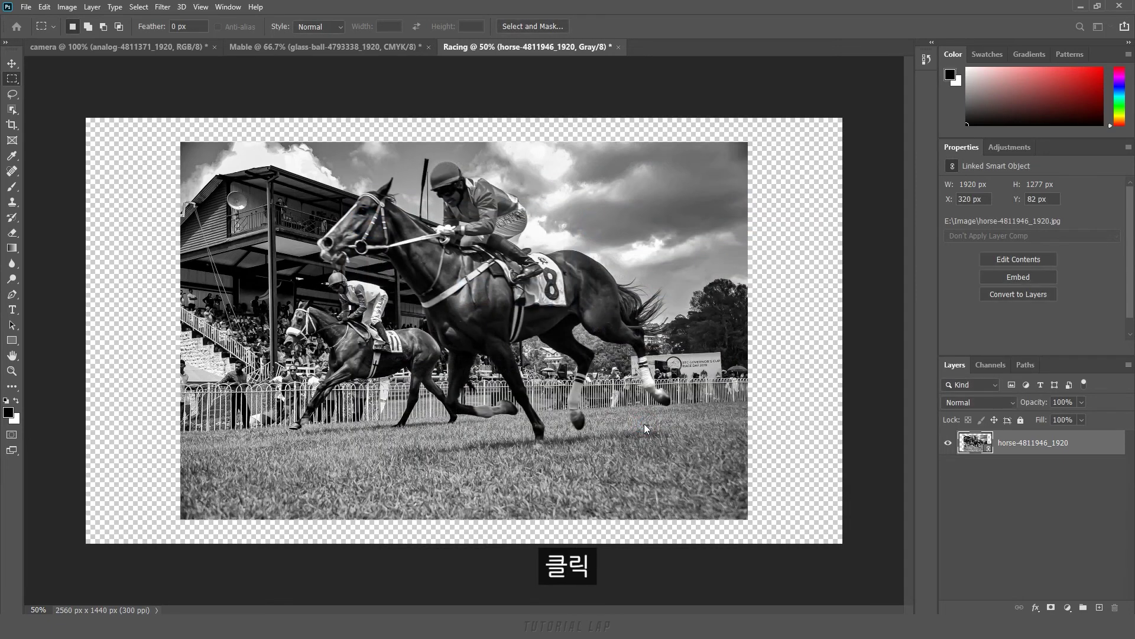
pyautogui.click(644, 423)
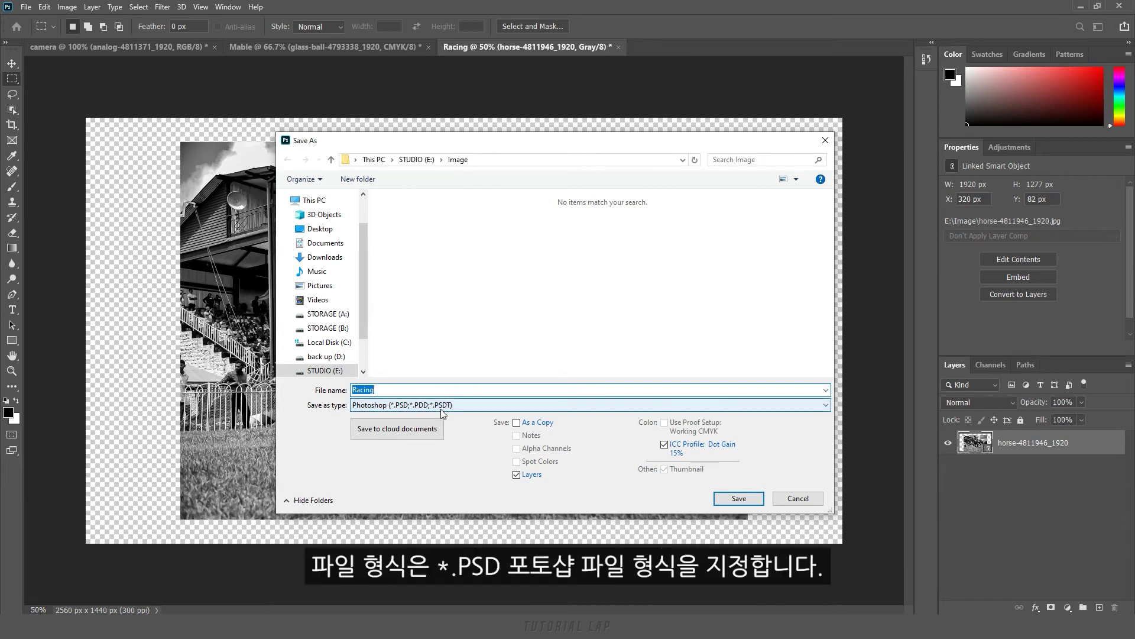
pyautogui.click(747, 505)
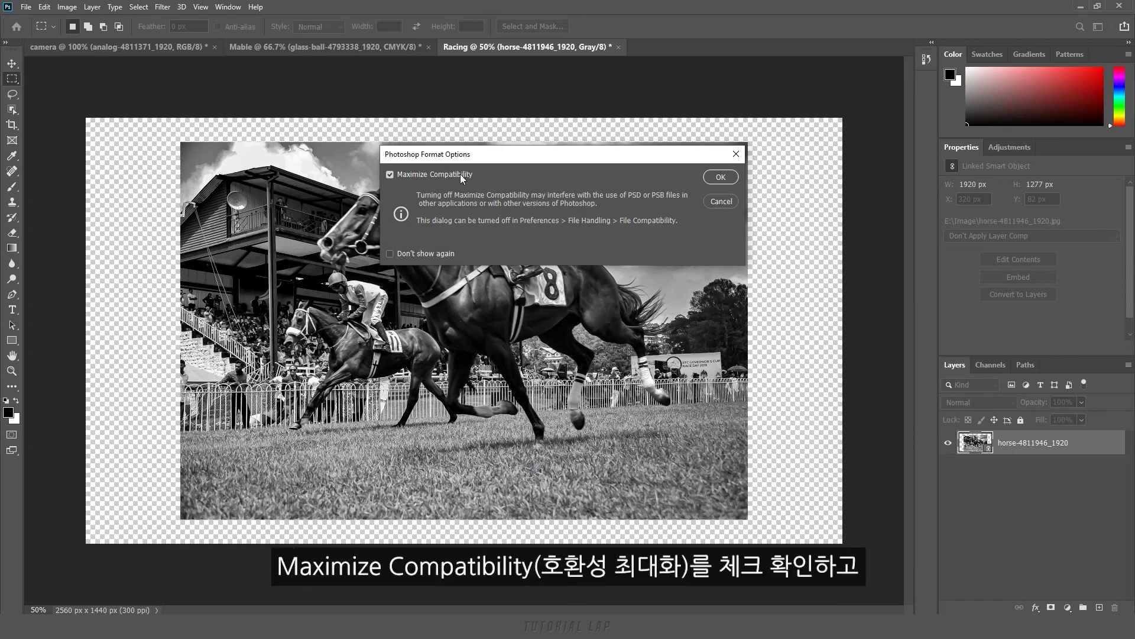
pyautogui.click(719, 178)
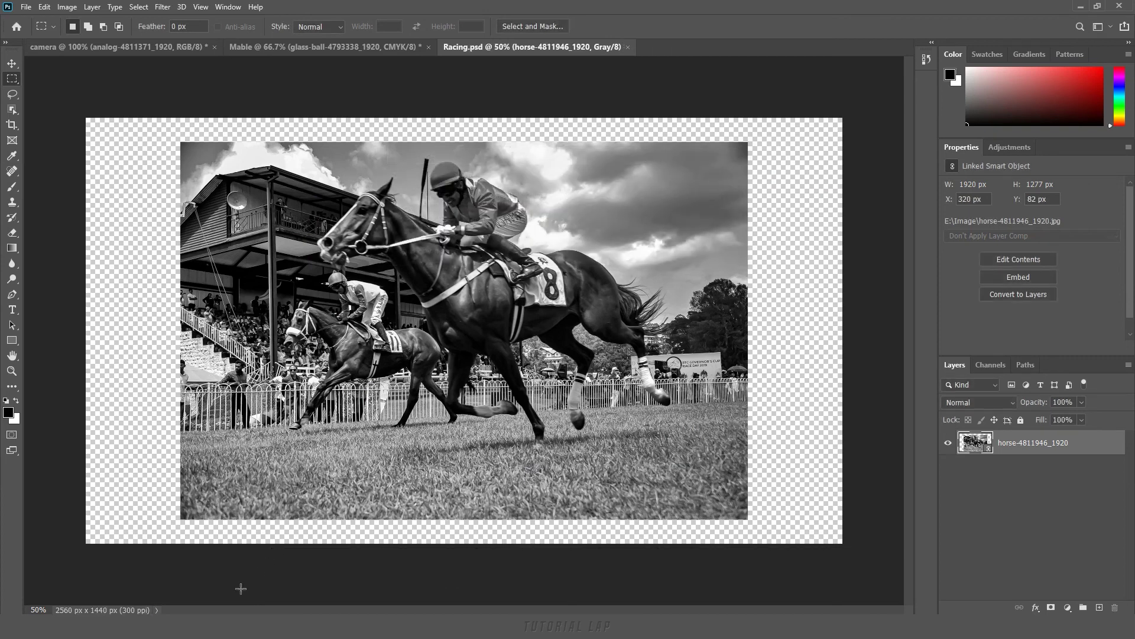
pyautogui.click(188, 571)
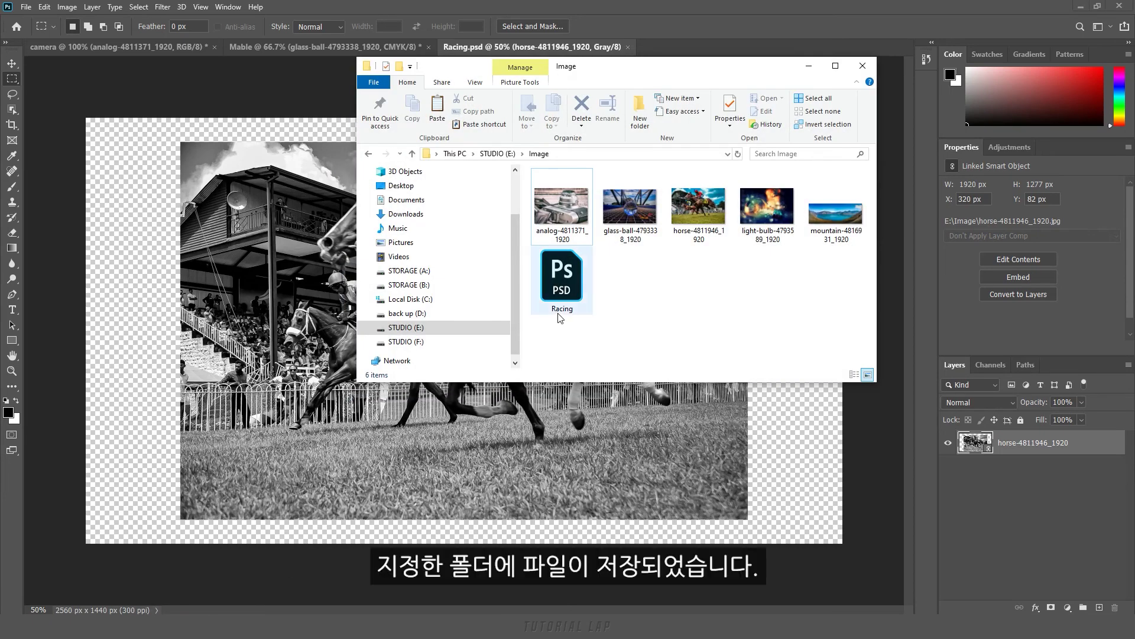
pyautogui.moveTo(562, 270)
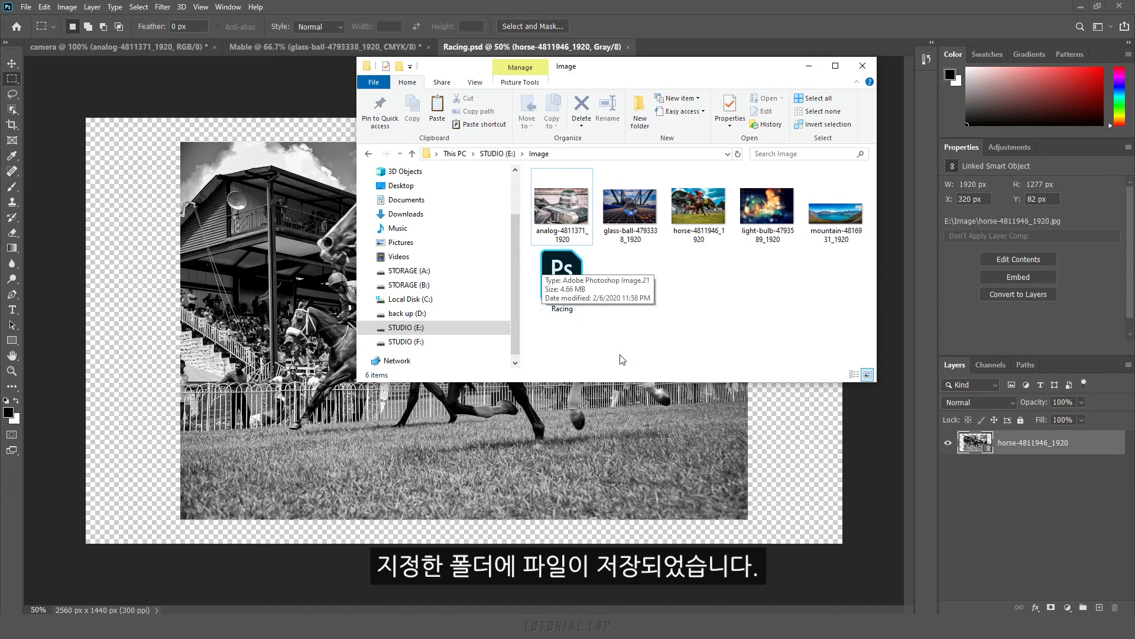
pyautogui.click(783, 449)
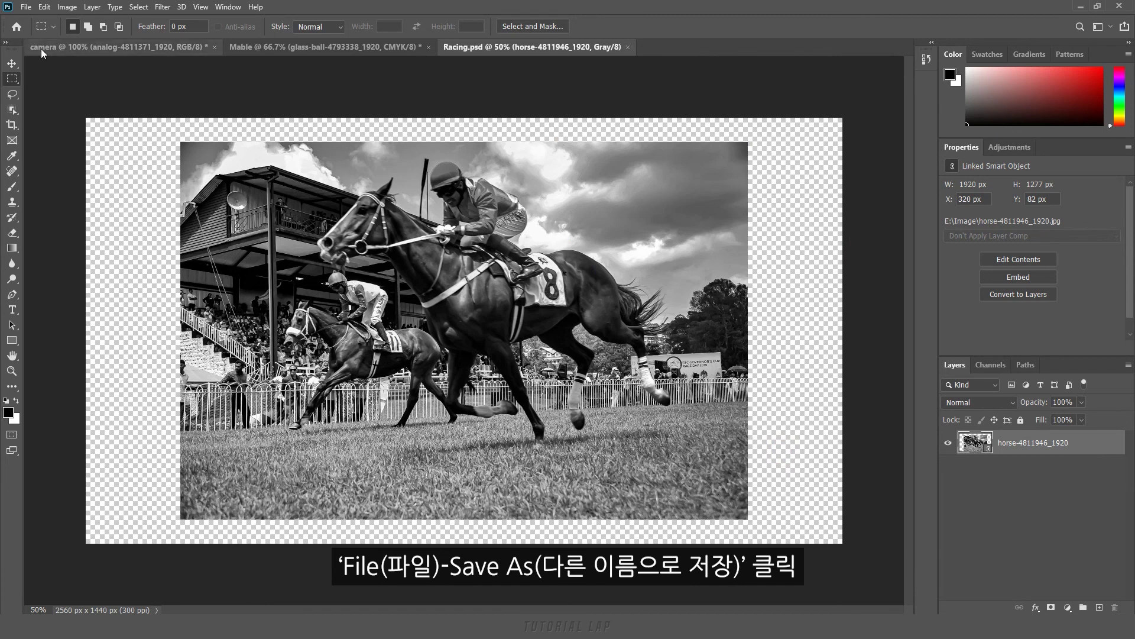
# Step: Save a copy of the horse document as Racing 2 in PSD format with Maximize Compatibility
pyautogui.click(25, 8)
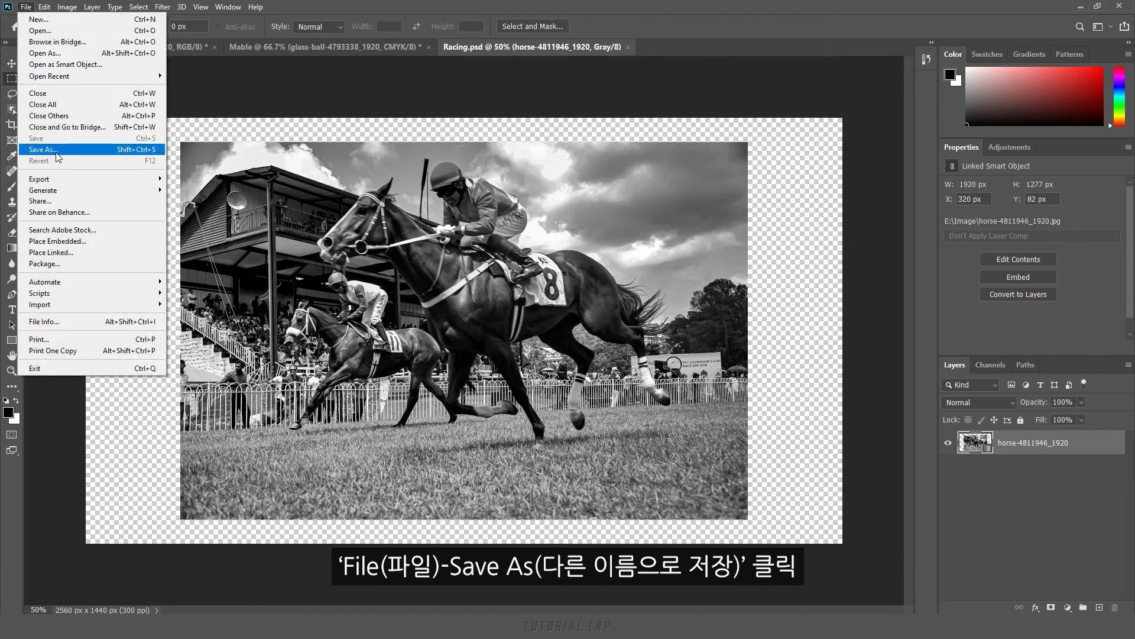
pyautogui.click(57, 151)
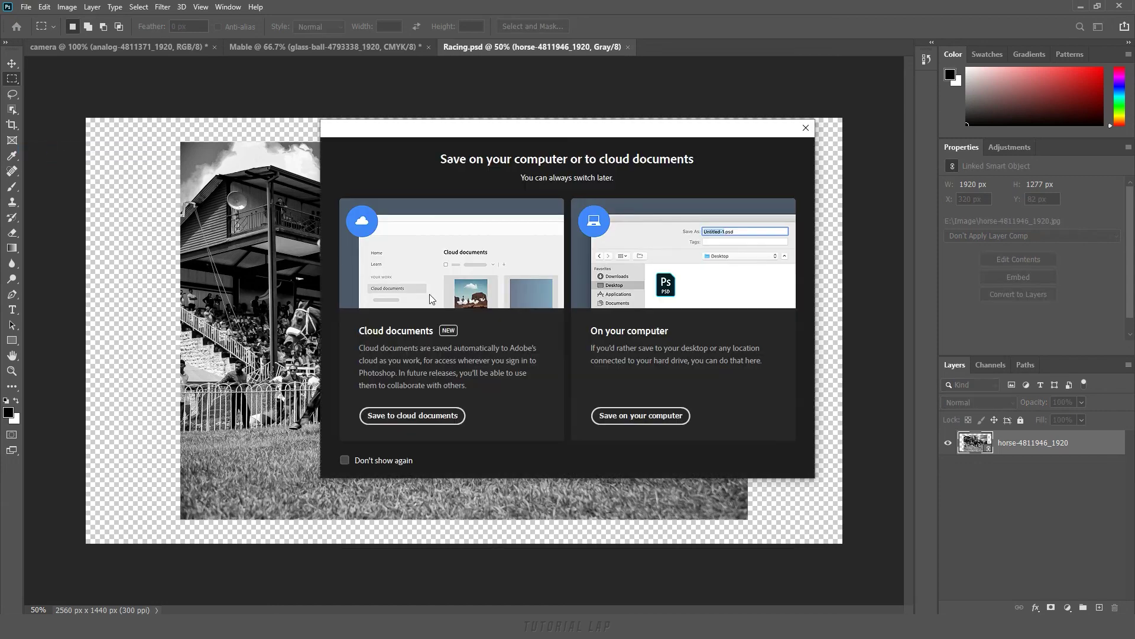
pyautogui.click(629, 415)
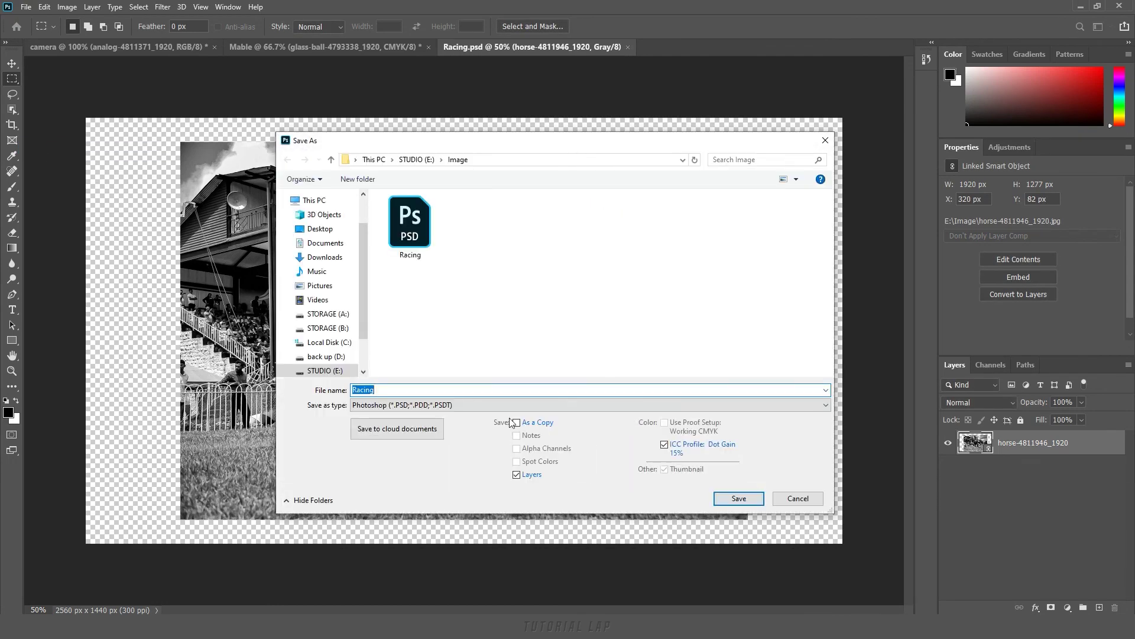
pyautogui.click(401, 389)
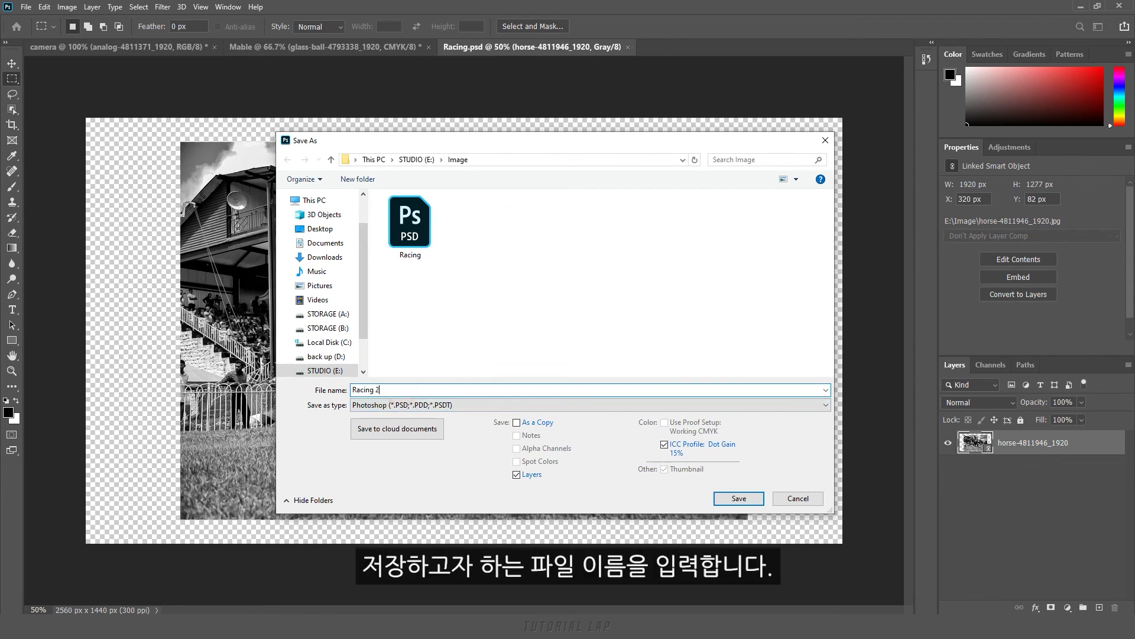
pyautogui.click(731, 497)
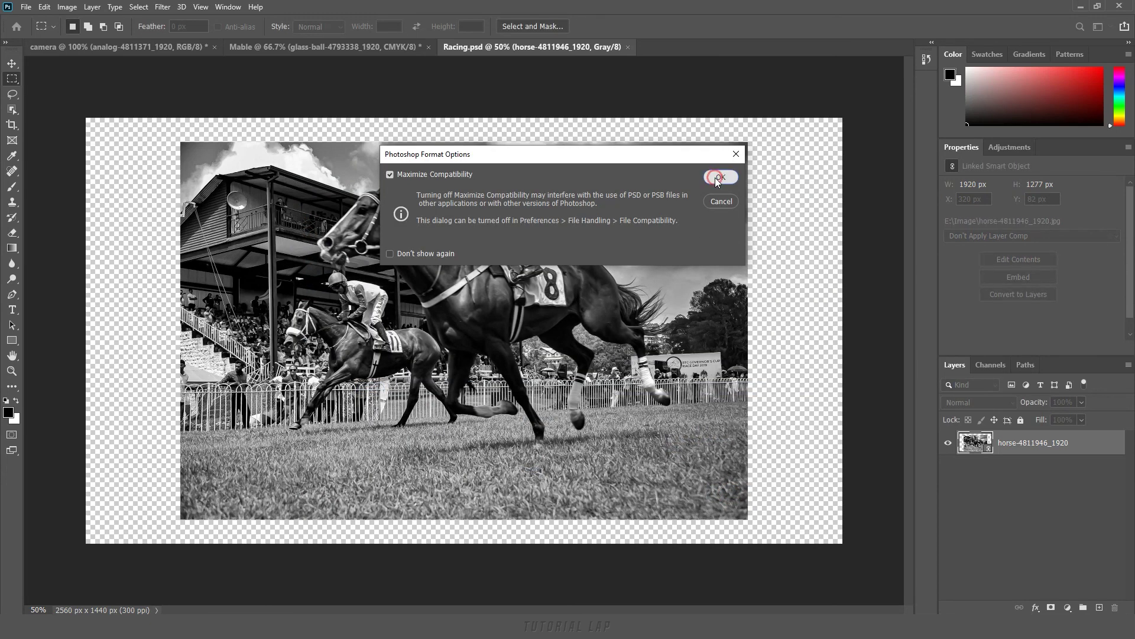
pyautogui.click(714, 177)
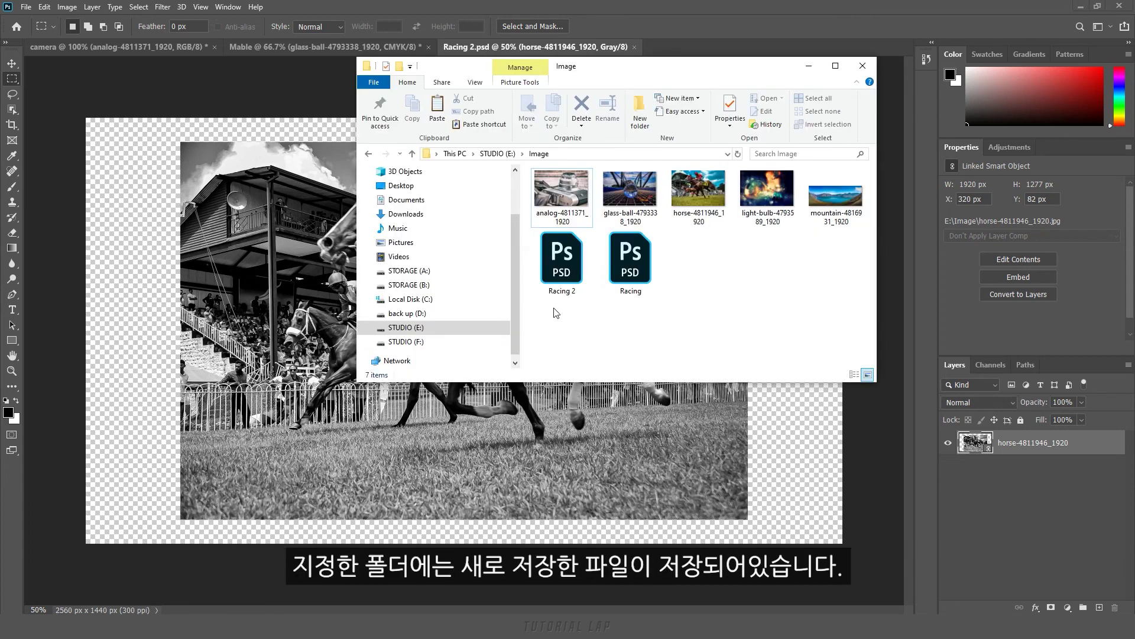
pyautogui.click(574, 273)
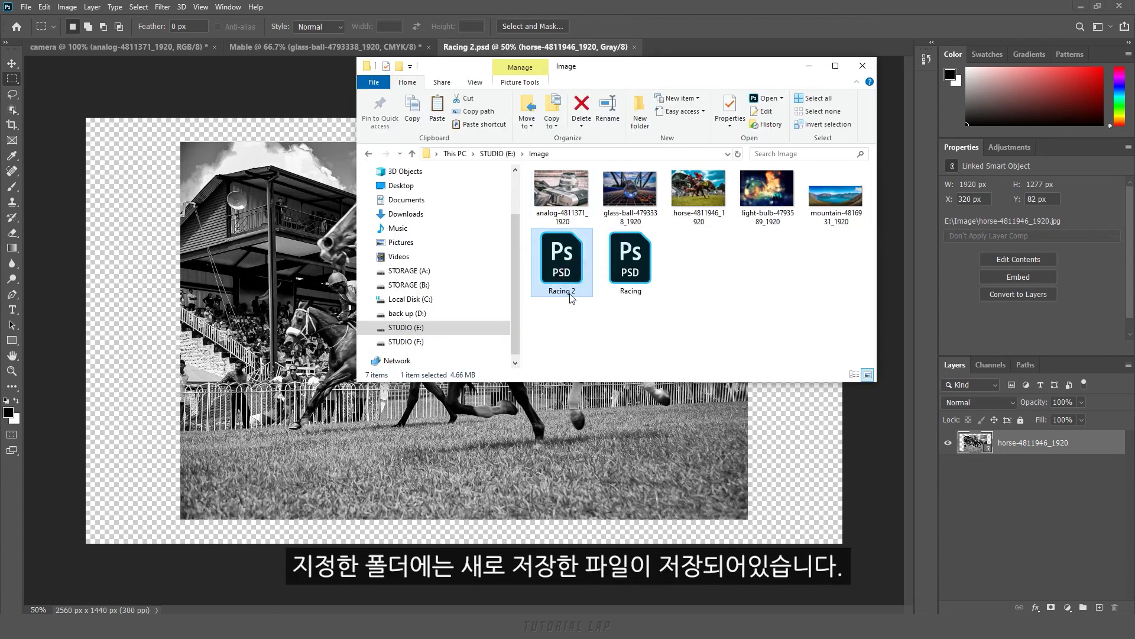
pyautogui.moveTo(562, 261)
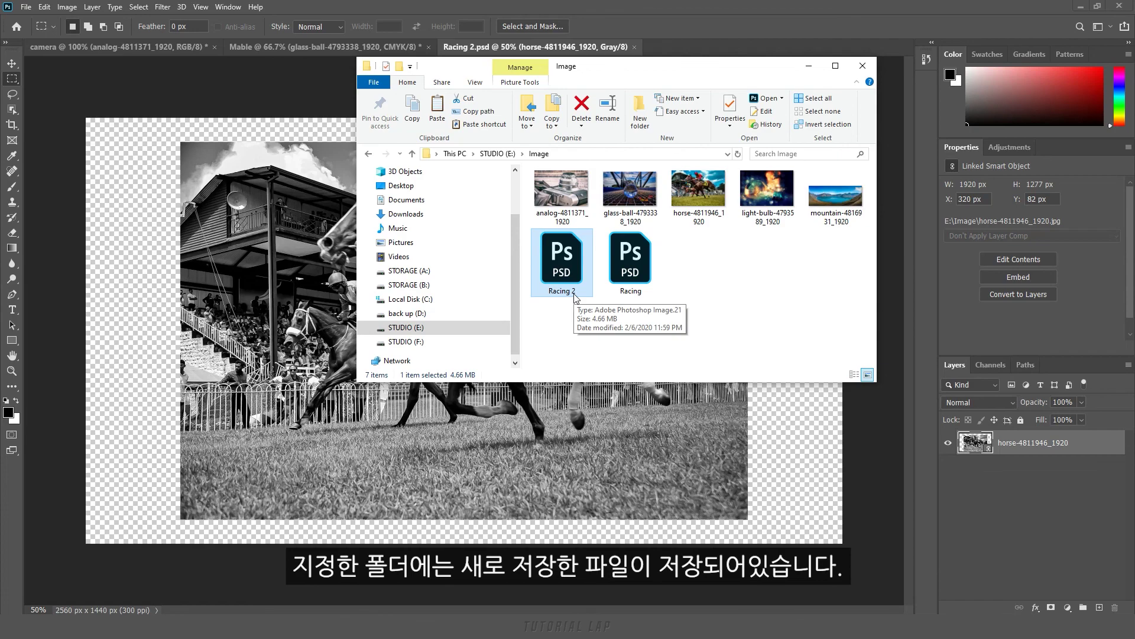
pyautogui.click(724, 421)
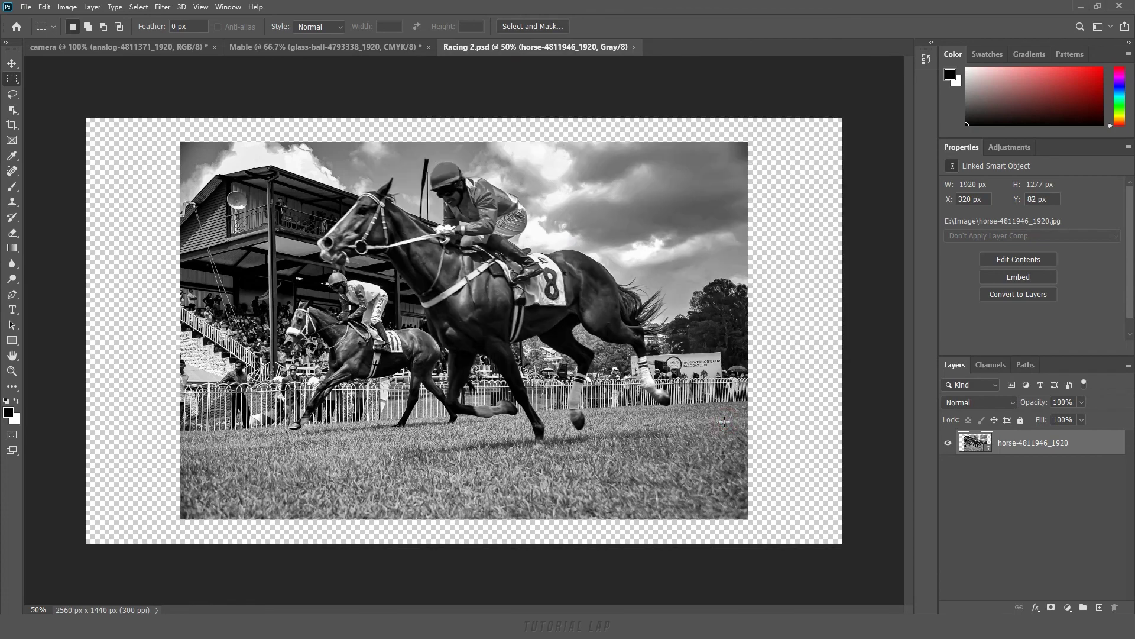